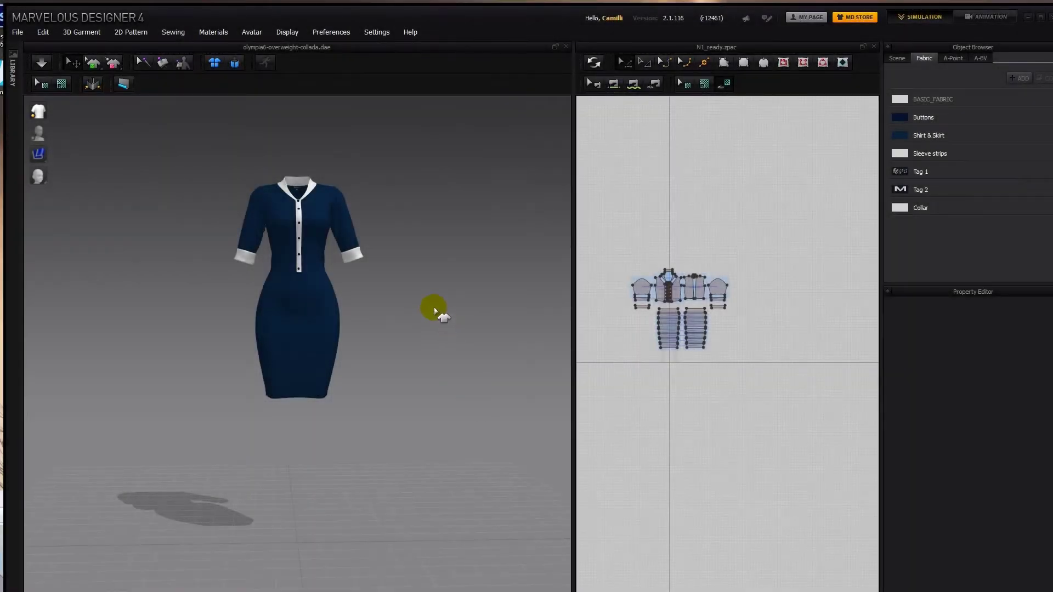
Step: Show the avatar and its joint points together with the dress
{"action": "left_click", "coordinate": [439, 278]}
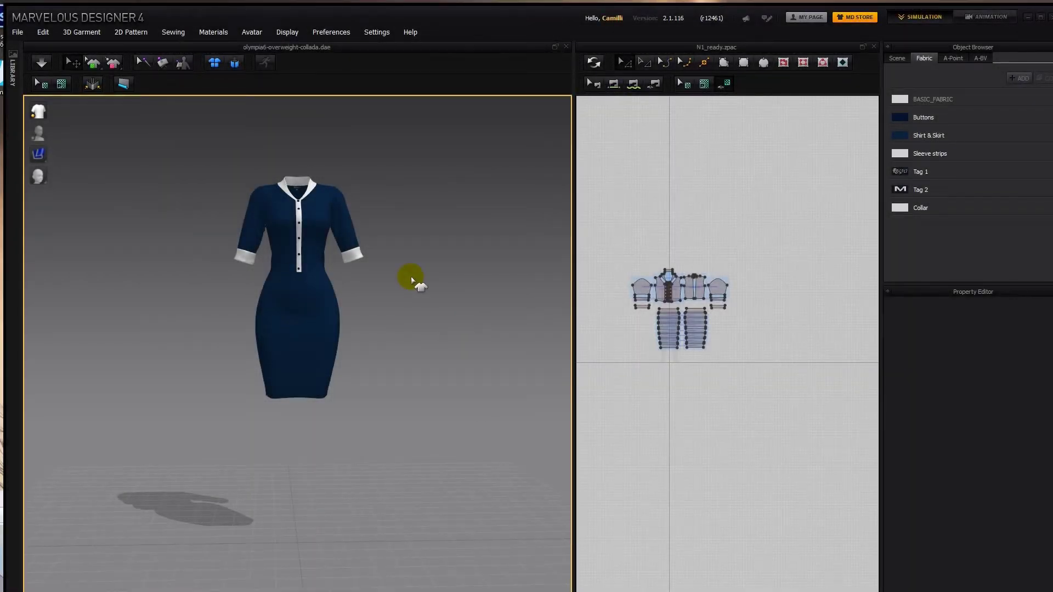
{"action": "key", "text": "shift+a"}
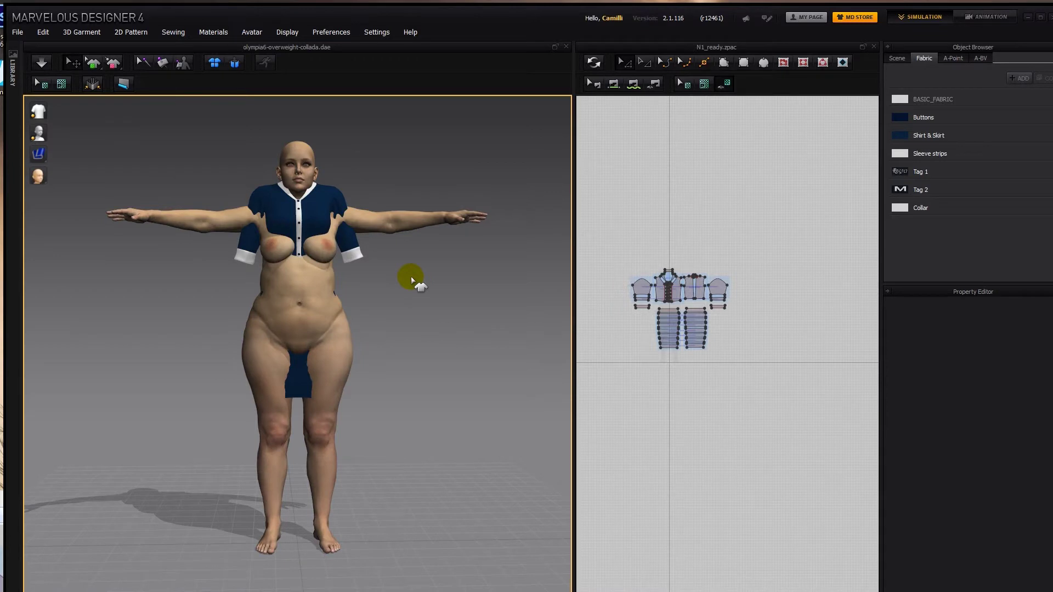
{"action": "key", "text": "shift+f"}
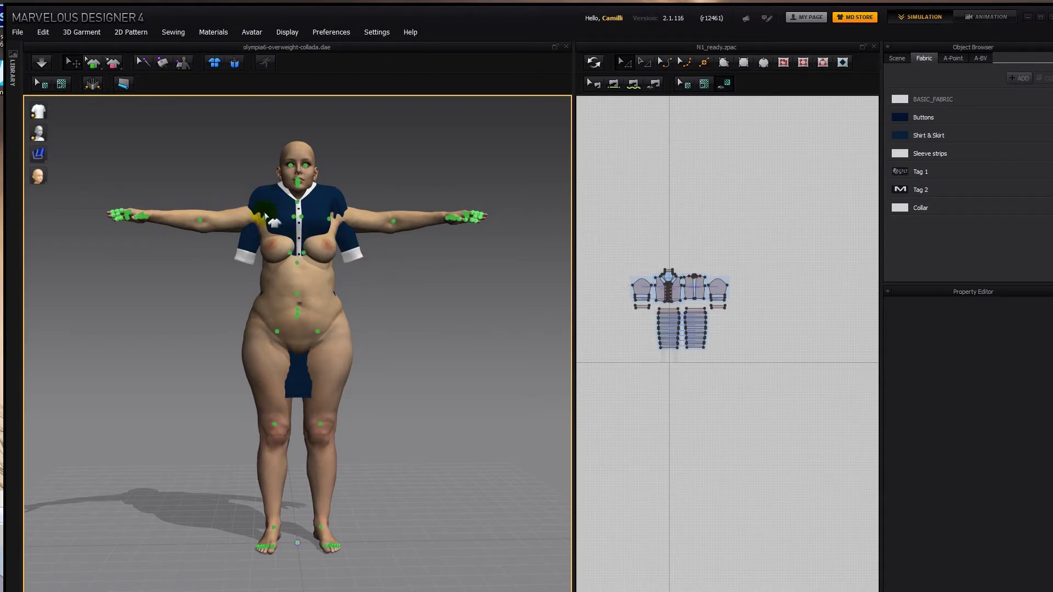
Step: Lower both of the avatar's arms with the shoulder joints to follow the sleeves, and raise the whole avatar slightly
{"action": "left_click", "coordinate": [265, 218]}
{"action": "left_click_drag", "start_coordinate": [235, 187], "coordinate": [223, 230]}
{"action": "left_click", "coordinate": [330, 218]}
{"action": "left_click_drag", "start_coordinate": [358, 187], "coordinate": [351, 221]}
{"action": "left_click_drag", "start_coordinate": [297, 542], "coordinate": [296, 529]}
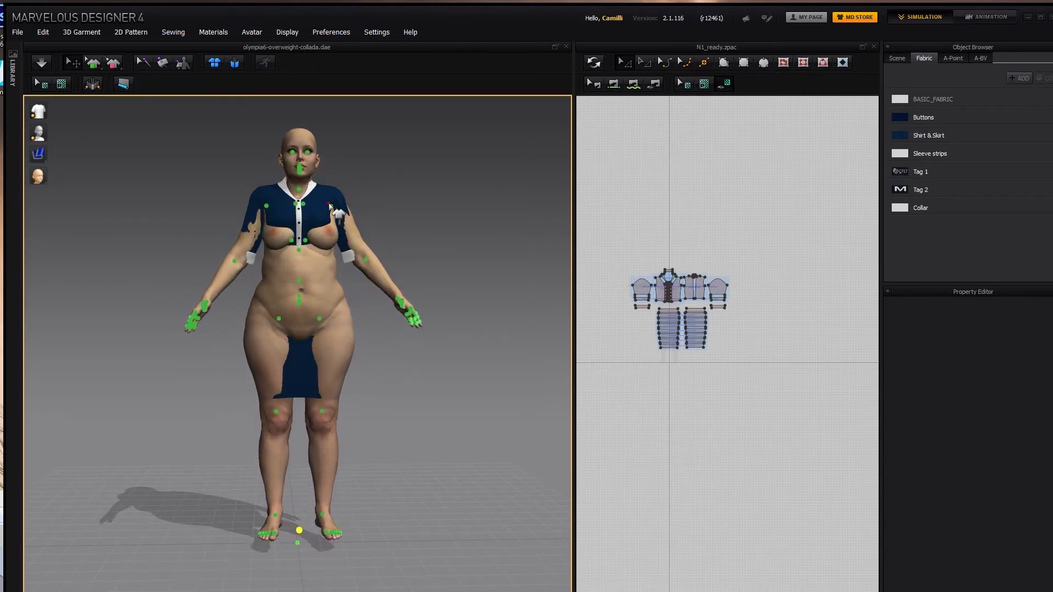
{"action": "left_click", "coordinate": [329, 206]}
{"action": "left_click", "coordinate": [266, 207]}
Step: Select the back pieces of the shirt and skirt, including the tags, and move them out behind the avatar
{"action": "right_click_drag", "start_coordinate": [266, 207], "coordinate": [428, 214]}
{"action": "left_click", "coordinate": [427, 214]}
{"action": "left_click", "coordinate": [644, 63]}
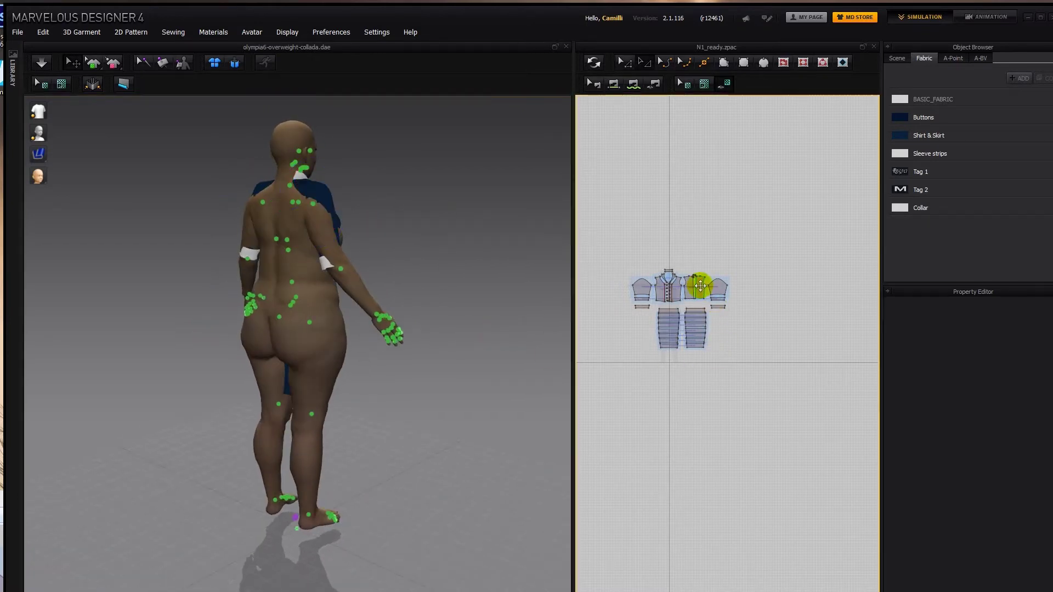
{"action": "left_click_drag", "start_coordinate": [721, 371], "coordinate": [721, 369]}
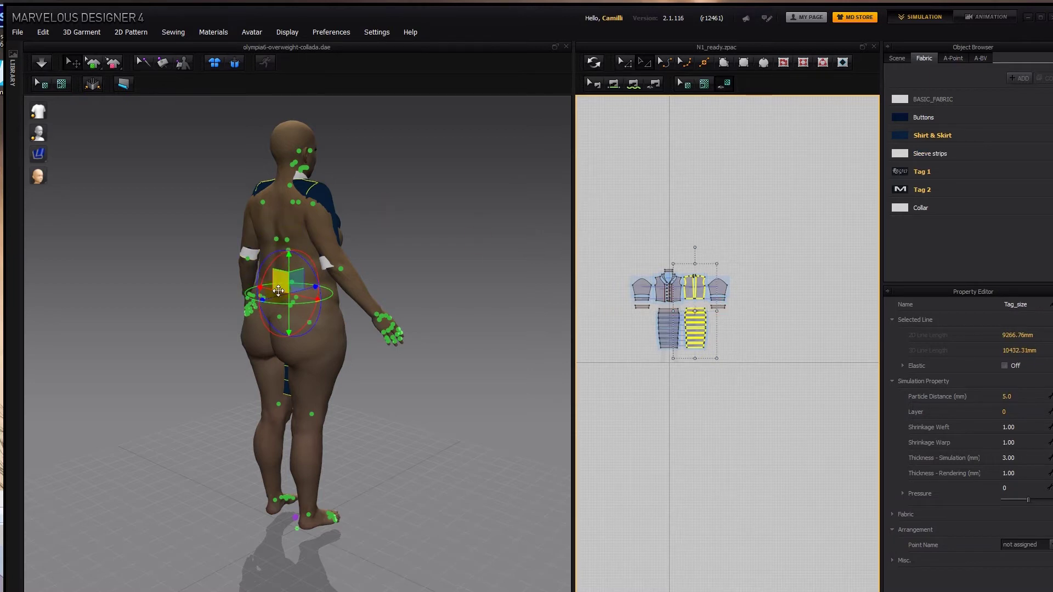
{"action": "left_click_drag", "start_coordinate": [274, 298], "coordinate": [239, 300]}
Step: Select the front pieces of the shirt and skirt with the collar and buttons, and move them in front of the avatar
{"action": "right_click_drag", "start_coordinate": [239, 300], "coordinate": [454, 284]}
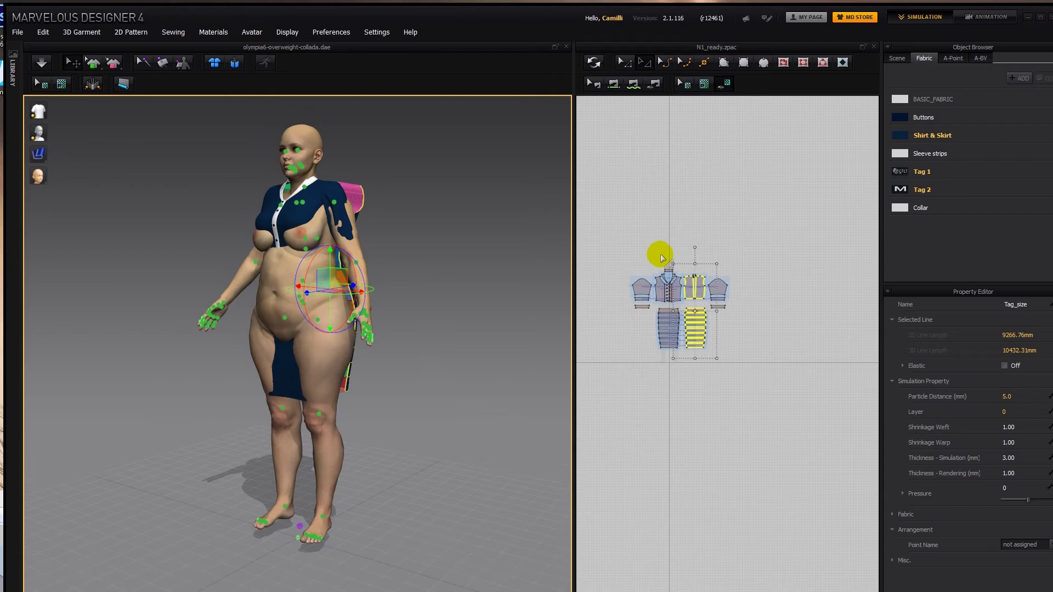
{"action": "left_click_drag", "start_coordinate": [647, 258], "coordinate": [685, 362]}
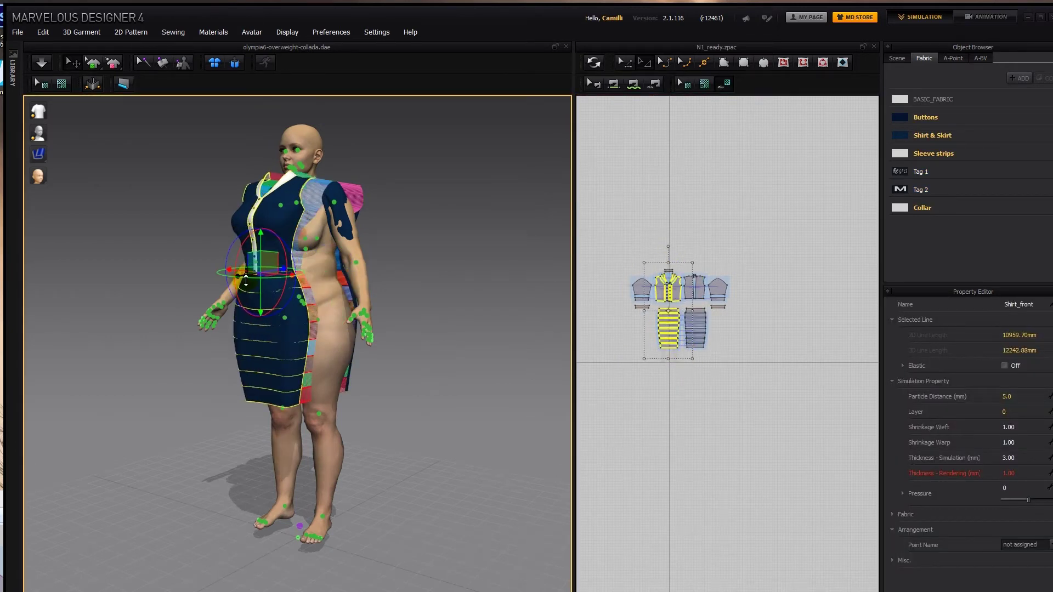
{"action": "right_click_drag", "start_coordinate": [246, 281], "coordinate": [308, 291]}
{"action": "left_click", "coordinate": [439, 214]}
{"action": "mouse_move", "coordinate": [438, 257]}
{"action": "right_mouse_down"}
{"action": "mouse_move", "coordinate": [305, 261]}
{"action": "mouse_move", "coordinate": [448, 259]}
{"action": "right_mouse_up"}
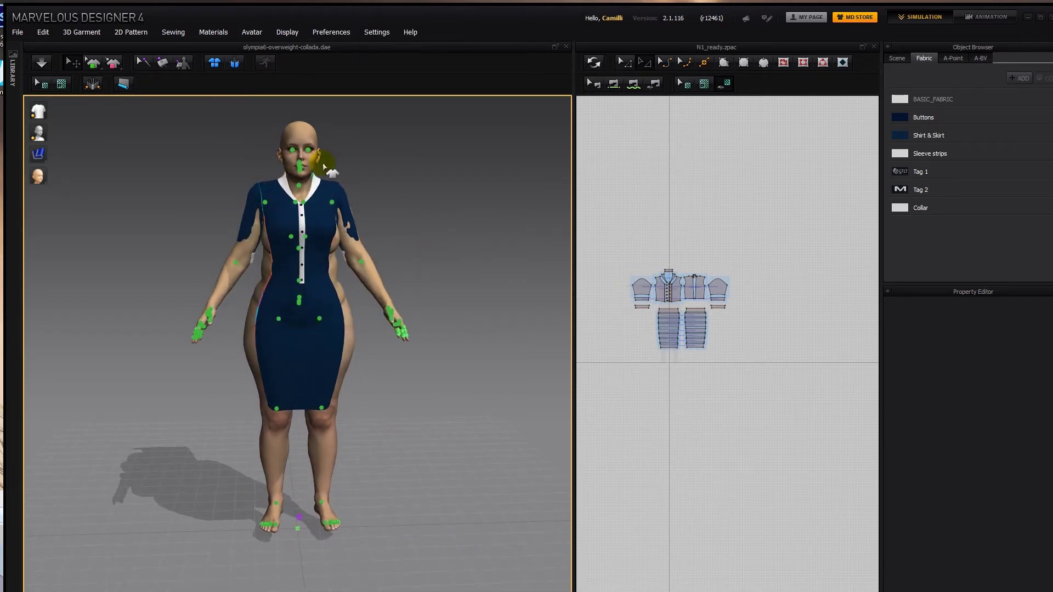
Step: Set Shrinkage Weft and Shrinkage Warp to 1.40 for all pattern pieces and simulate the garment
{"action": "left_click_drag", "start_coordinate": [599, 244], "coordinate": [765, 385]}
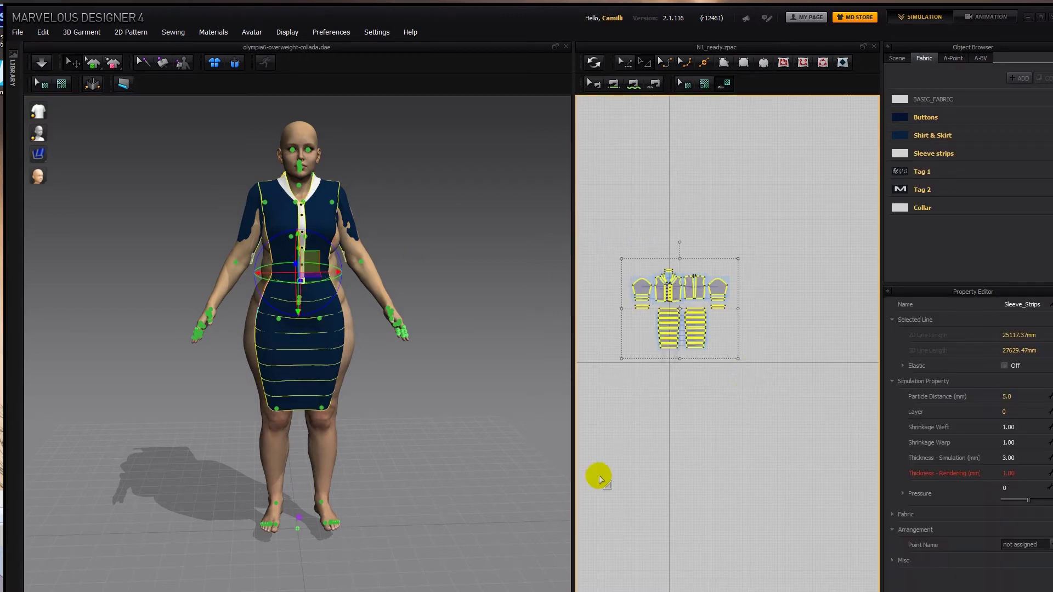
{"action": "left_click", "coordinate": [1020, 427]}
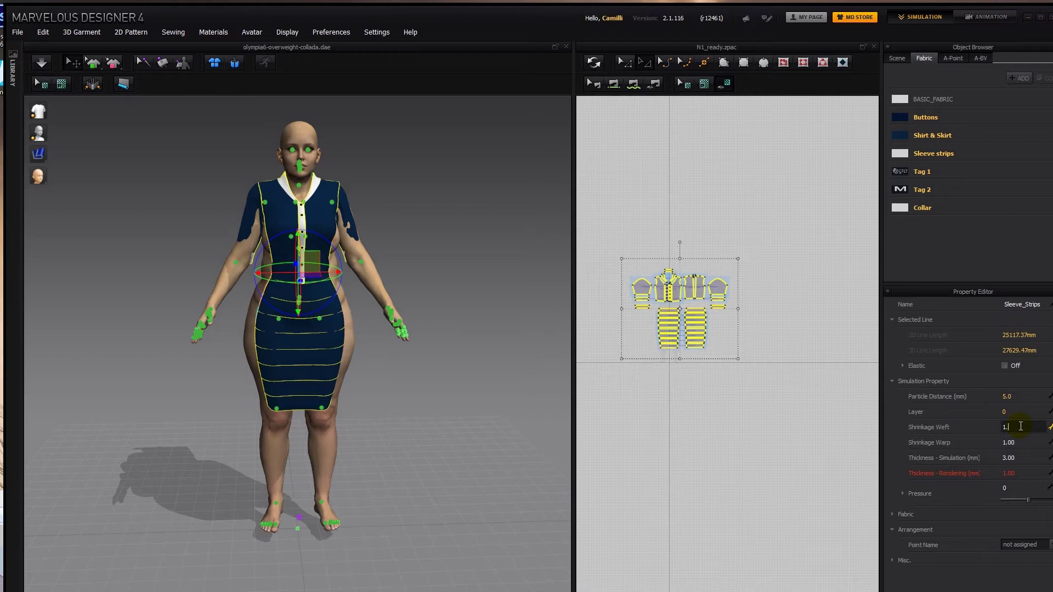
{"action": "left_click", "coordinate": [1020, 438]}
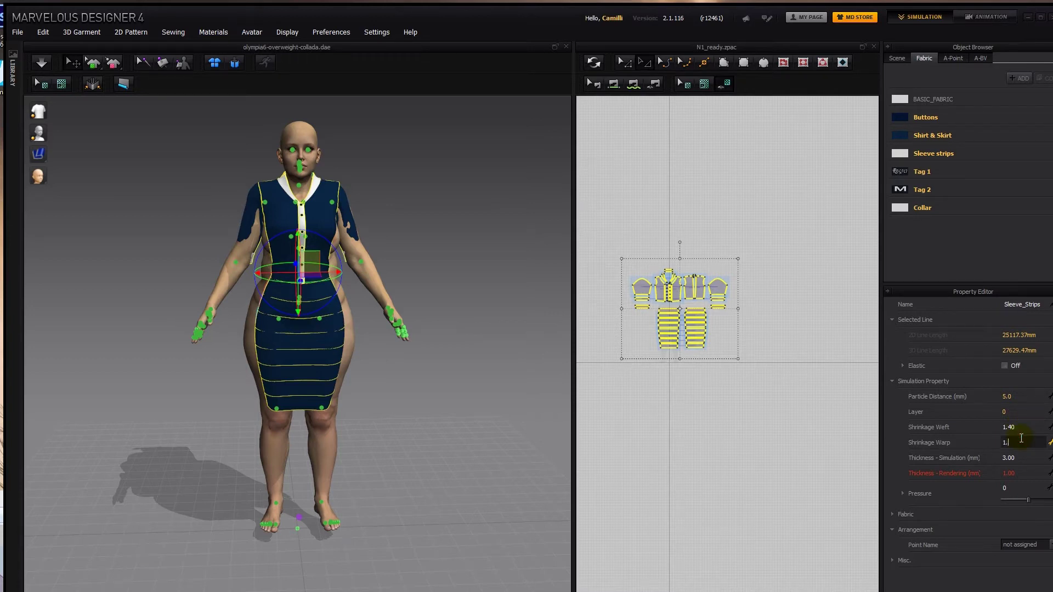
{"action": "left_click", "coordinate": [585, 342]}
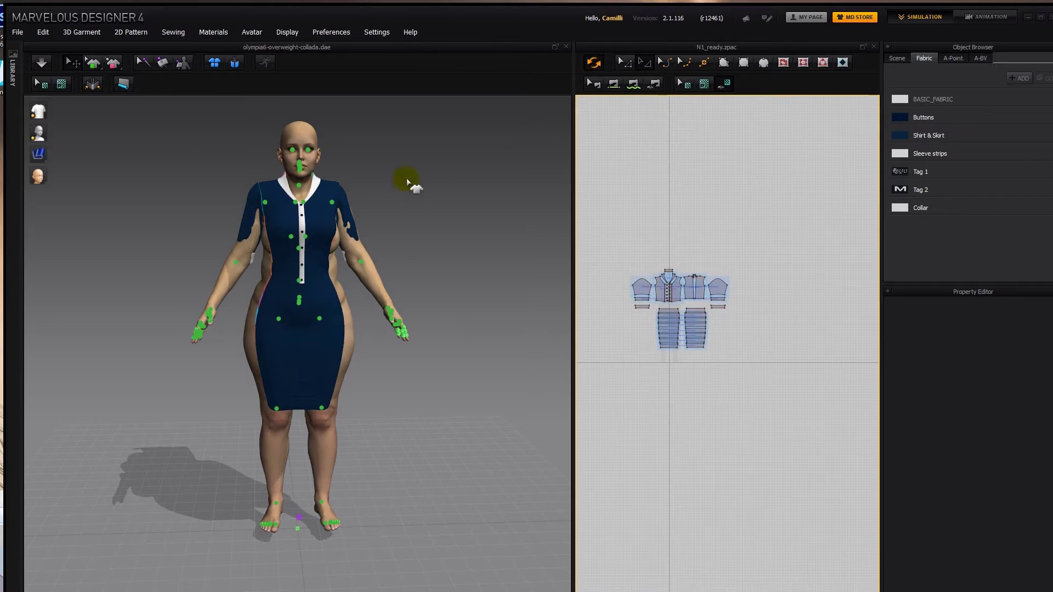
{"action": "left_click", "coordinate": [406, 179]}
{"action": "left_click", "coordinate": [40, 63]}
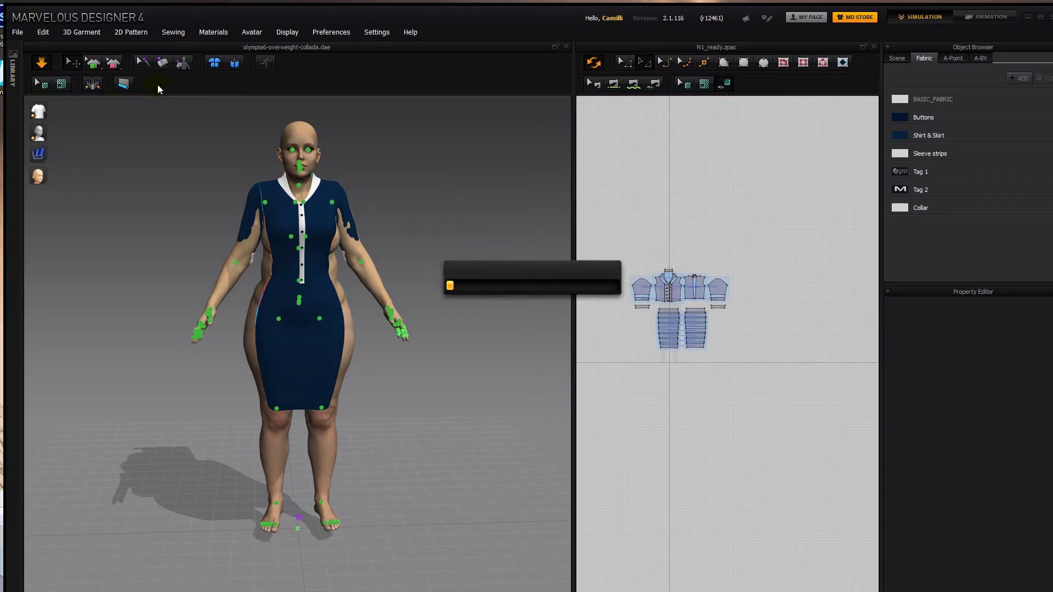
Step: Set the Particle Distance of all pattern pieces to 15 mm
{"action": "left_click_drag", "start_coordinate": [616, 238], "coordinate": [747, 419]}
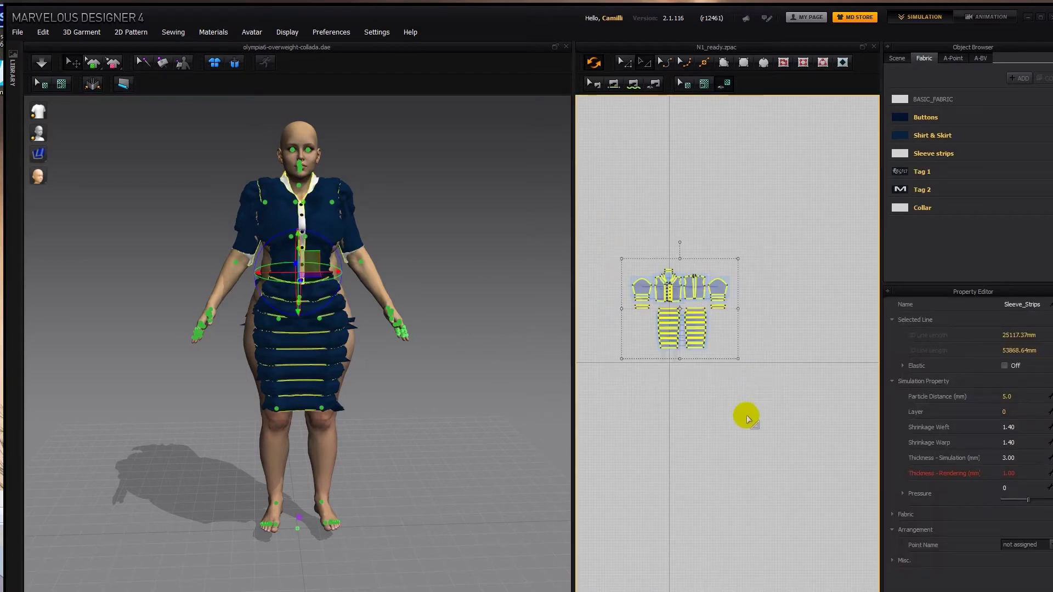
{"action": "left_click", "coordinate": [747, 419]}
{"action": "key", "text": "ctrl+a"}
{"action": "left_click", "coordinate": [655, 367]}
{"action": "left_click_drag", "start_coordinate": [593, 242], "coordinate": [799, 419]}
{"action": "left_click", "coordinate": [1019, 396]}
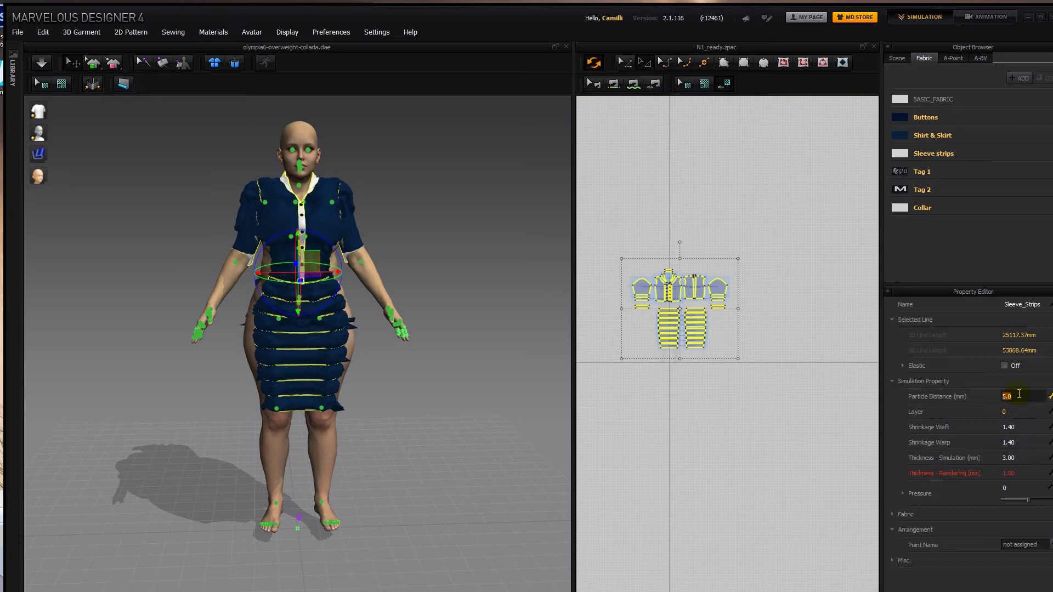
{"action": "type", "text": "15"}
{"action": "key", "text": "Return"}
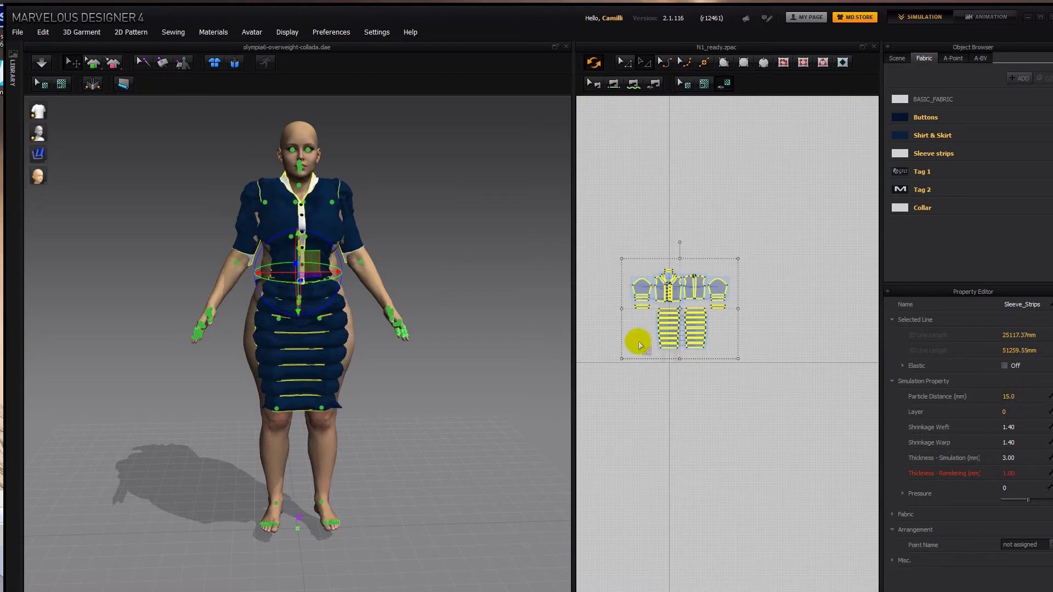
{"action": "left_click", "coordinate": [712, 391]}
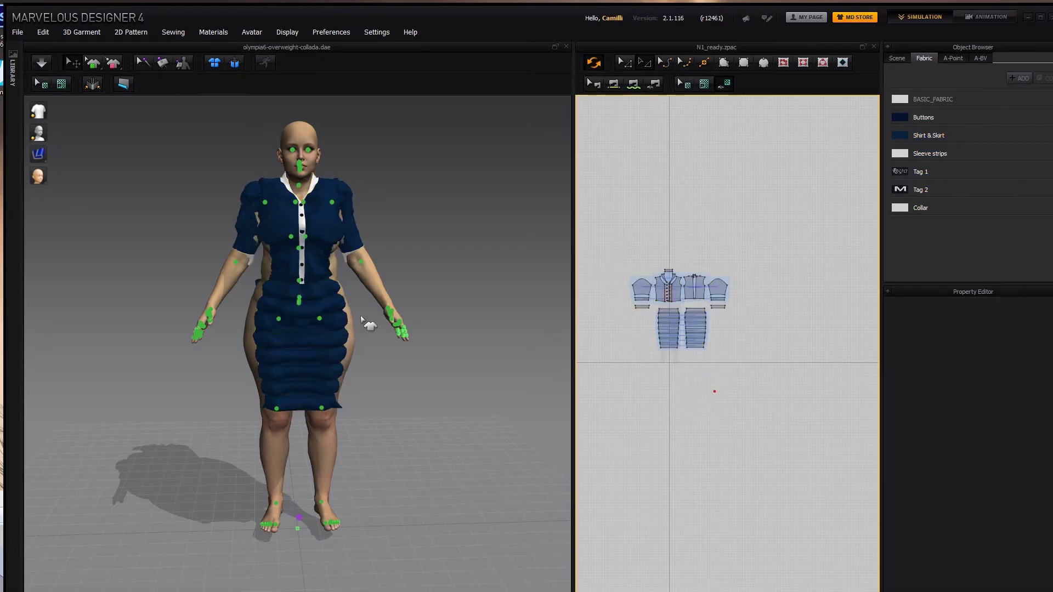
Step: Simulate the garment onto the avatar and pull the back fabric near the armpit into place
{"action": "left_click", "coordinate": [307, 208]}
{"action": "key", "text": "space"}
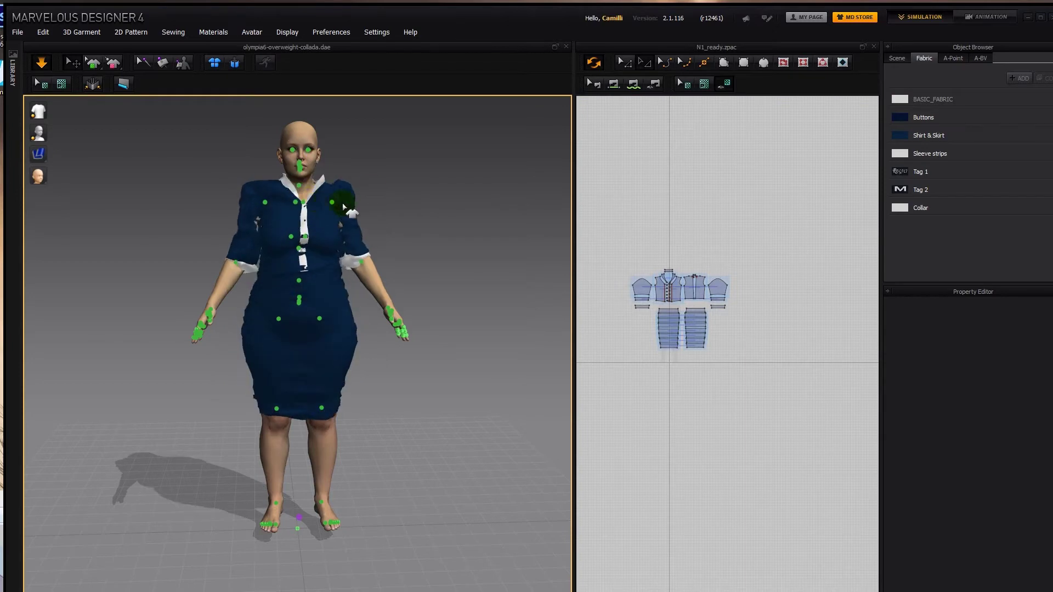
{"action": "right_click_drag", "start_coordinate": [376, 192], "coordinate": [271, 254]}
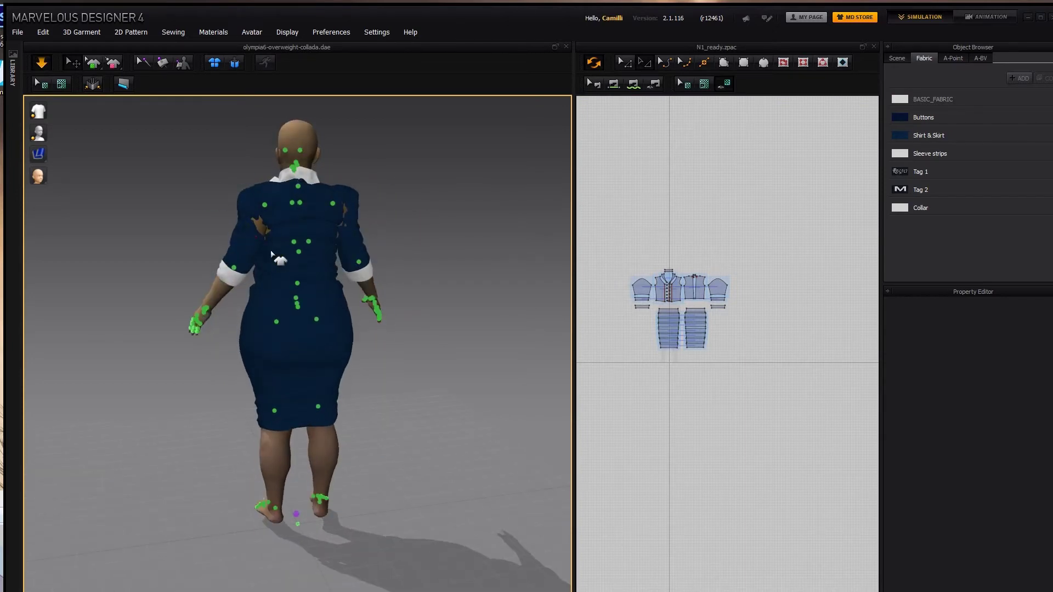
{"action": "left_click_drag", "start_coordinate": [254, 242], "coordinate": [369, 247]}
{"action": "left_click", "coordinate": [405, 260]}
{"action": "right_click_drag", "start_coordinate": [405, 263], "coordinate": [456, 326]}
{"action": "key", "text": "space"}
Step: Set Shrinkage Warp to 1.00 for all pattern pieces and simulate again, checking the fit from the side and front
{"action": "left_click_drag", "start_coordinate": [605, 240], "coordinate": [797, 381]}
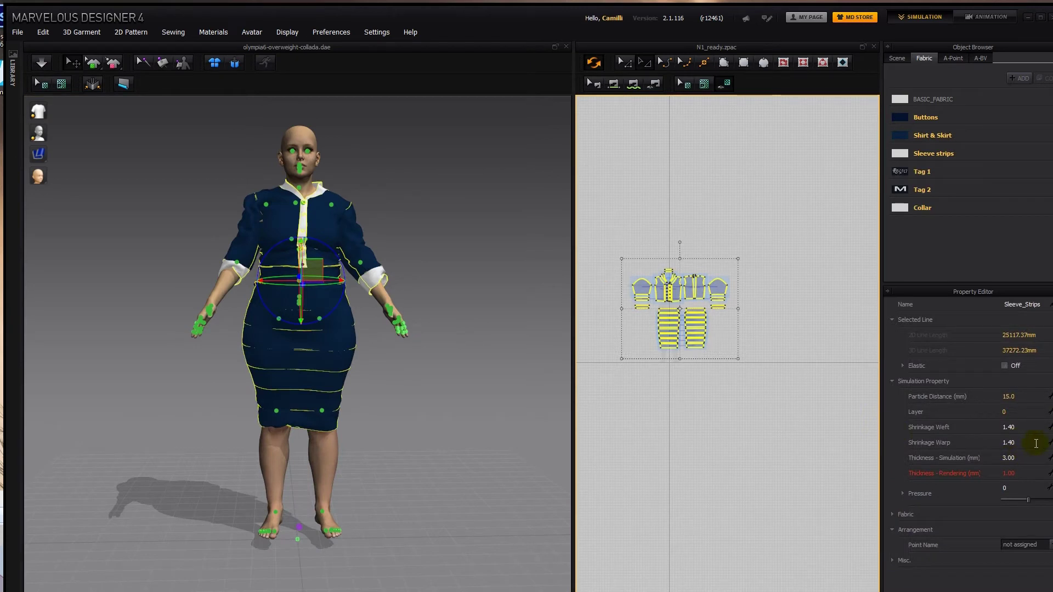
{"action": "left_click", "coordinate": [810, 454]}
{"action": "key", "text": "space"}
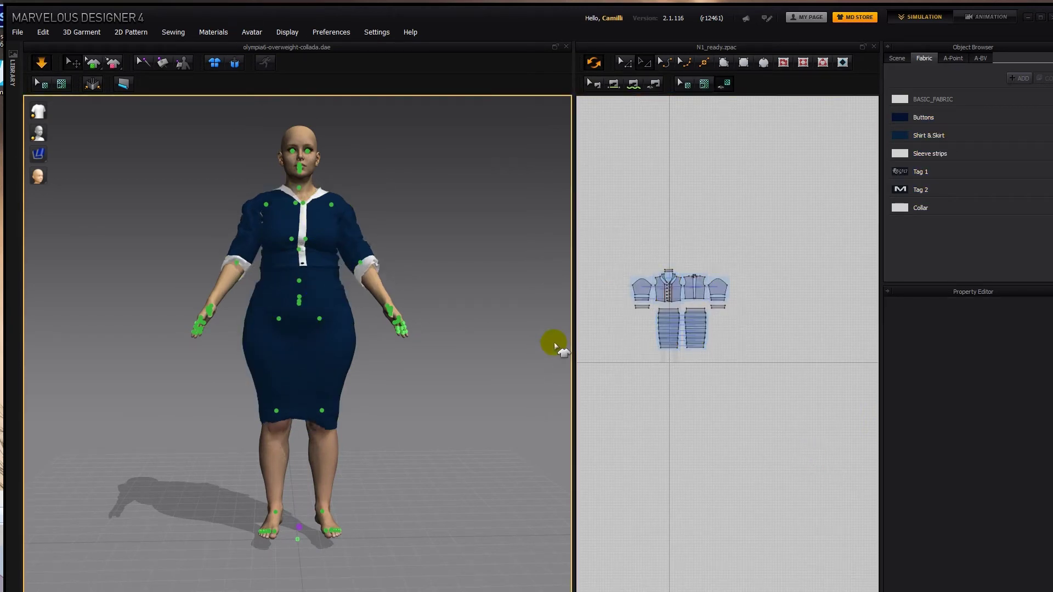
{"action": "right_click_drag", "start_coordinate": [430, 312], "coordinate": [291, 327]}
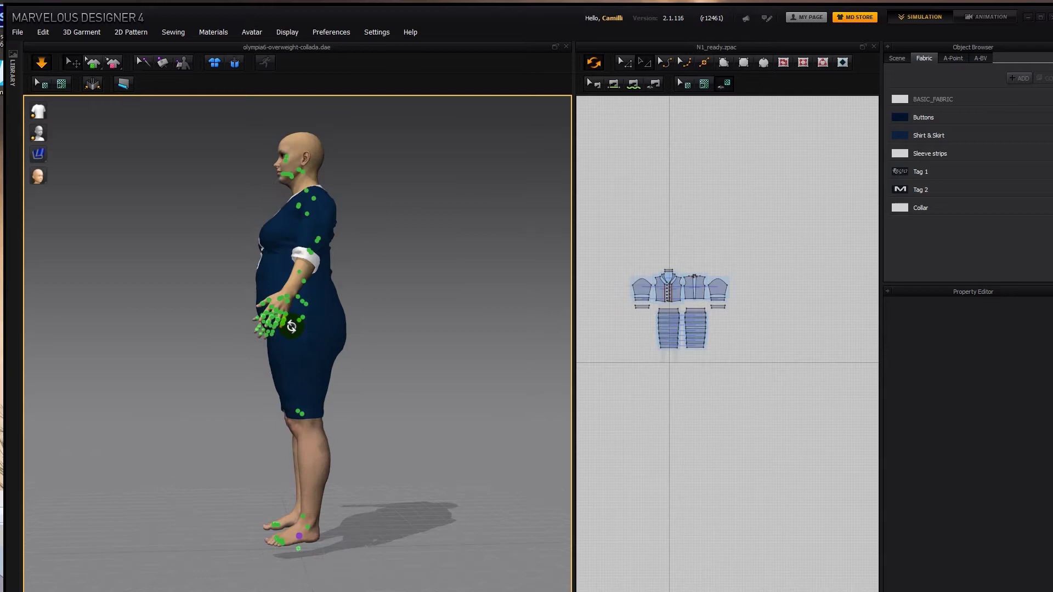
{"action": "right_click_drag", "start_coordinate": [360, 320], "coordinate": [414, 315]}
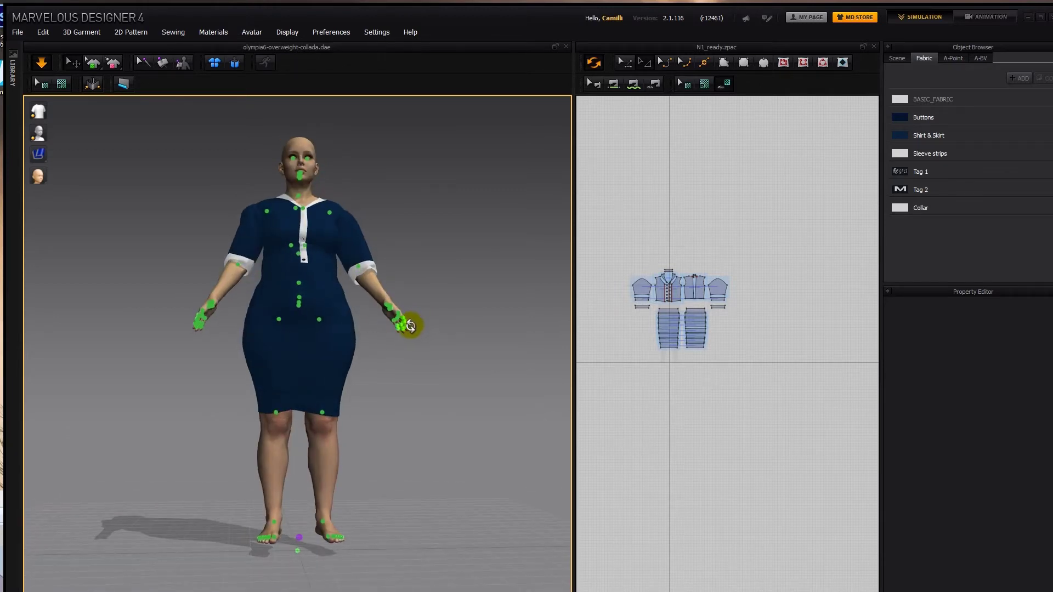
Step: Set Shrinkage Weft to 1.60 for all pattern pieces while the simulation runs
{"action": "left_click", "coordinate": [601, 292]}
{"action": "left_click_drag", "start_coordinate": [805, 406], "coordinate": [804, 407]}
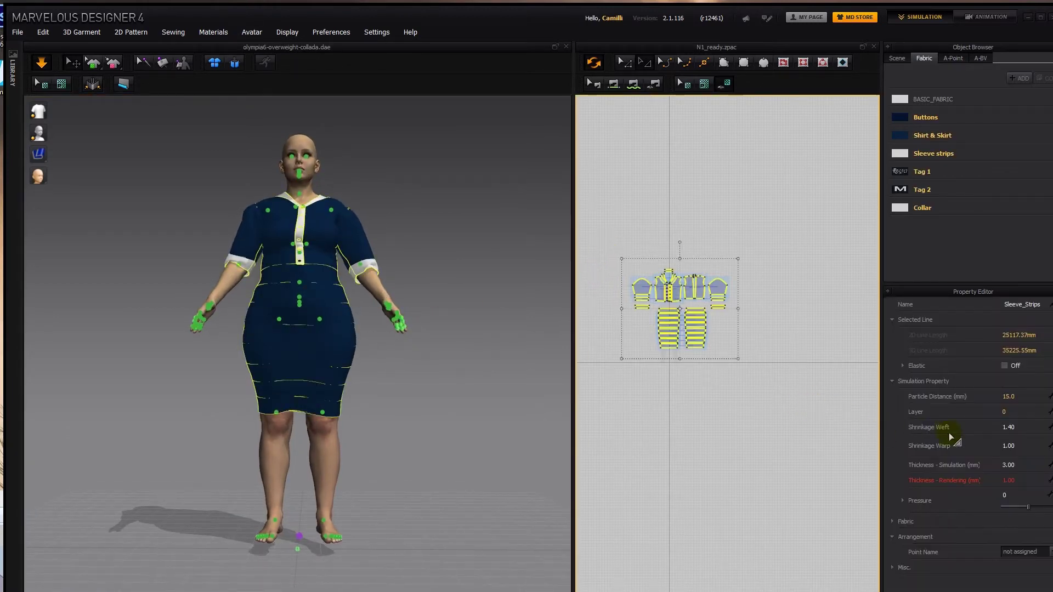
{"action": "left_click", "coordinate": [1022, 426]}
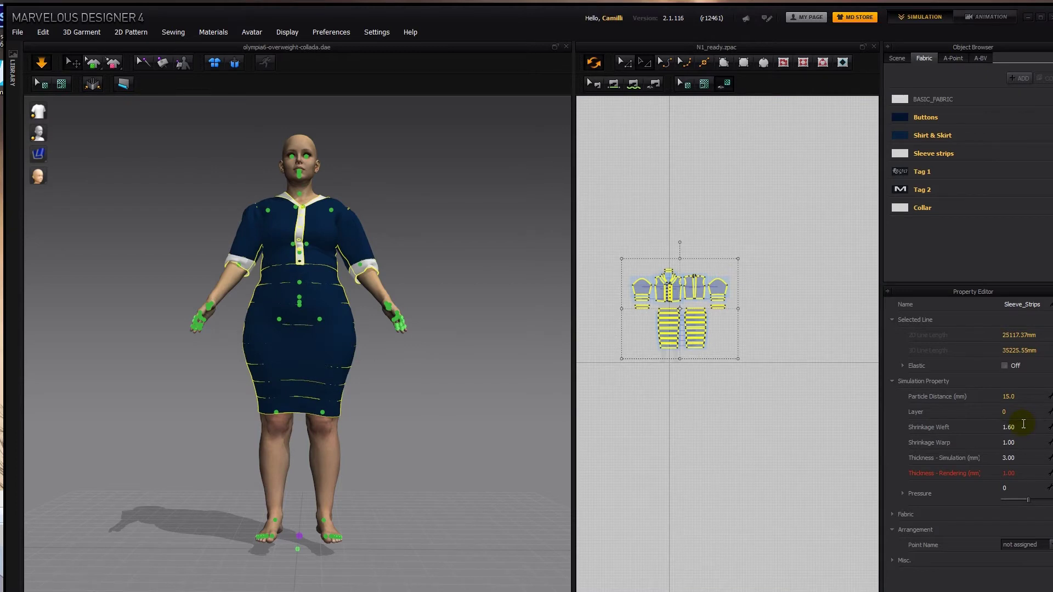
{"action": "left_click", "coordinate": [445, 294]}
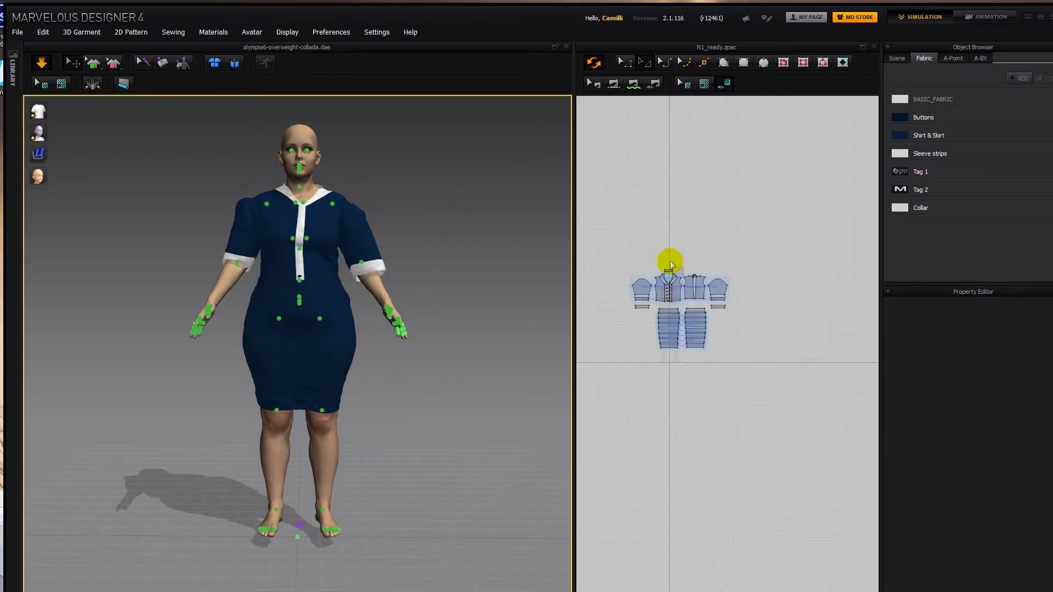
Step: Reduce the Shrinkage Weft of both sleeves and their strips to 1.40 and further to 1.30
{"action": "left_click_drag", "start_coordinate": [613, 267], "coordinate": [664, 311]}
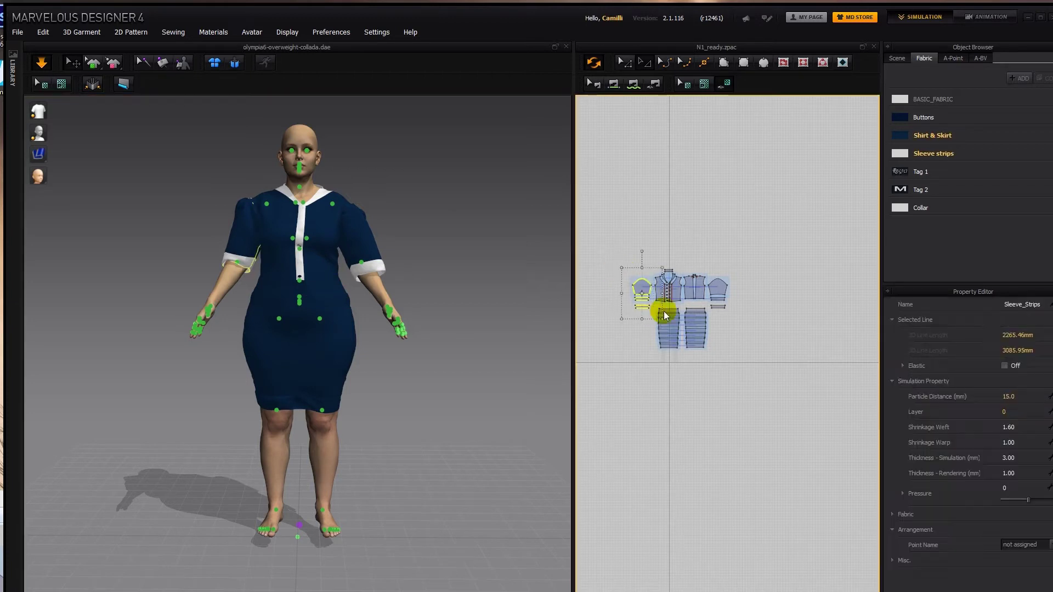
{"action": "left_click_drag", "start_coordinate": [703, 263], "coordinate": [752, 330], "text": "shift"}
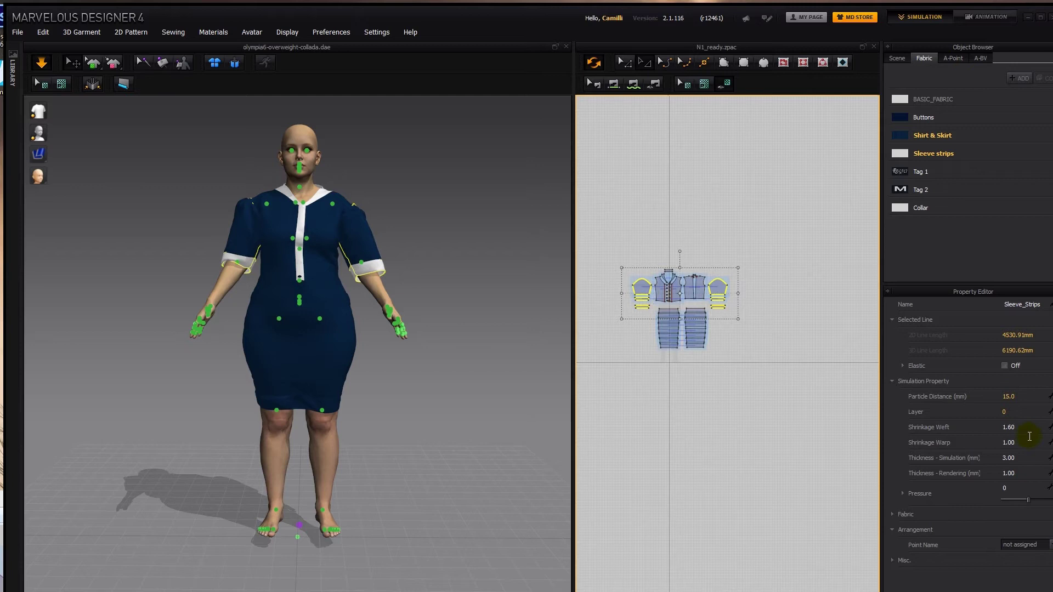
{"action": "double_click", "coordinate": [1009, 427]}
{"action": "type", "text": "1."}
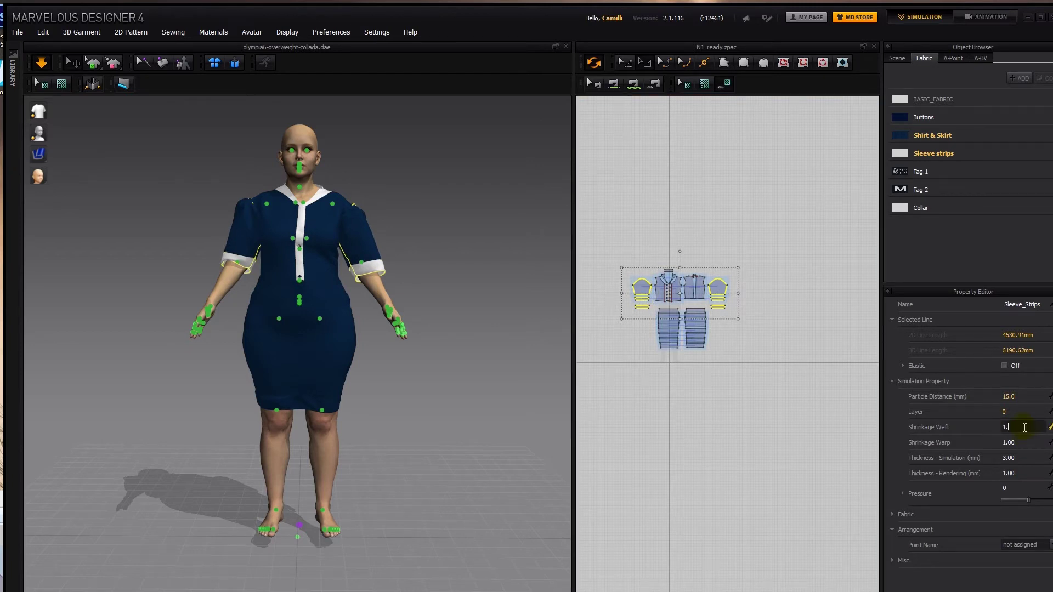
{"action": "type", "text": "40"}
{"action": "key", "text": "Return"}
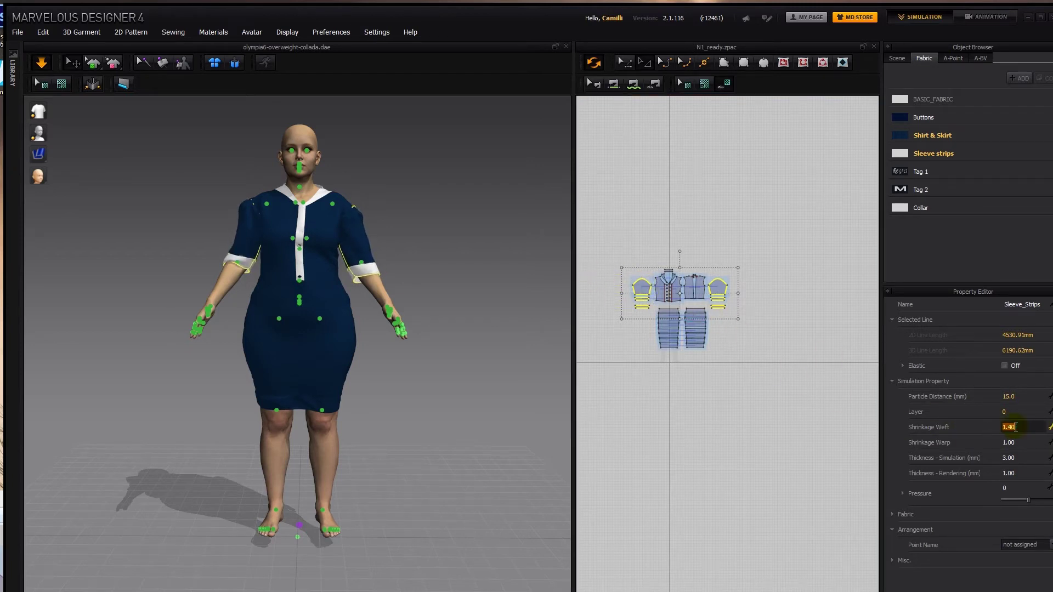
{"action": "key", "text": "Return"}
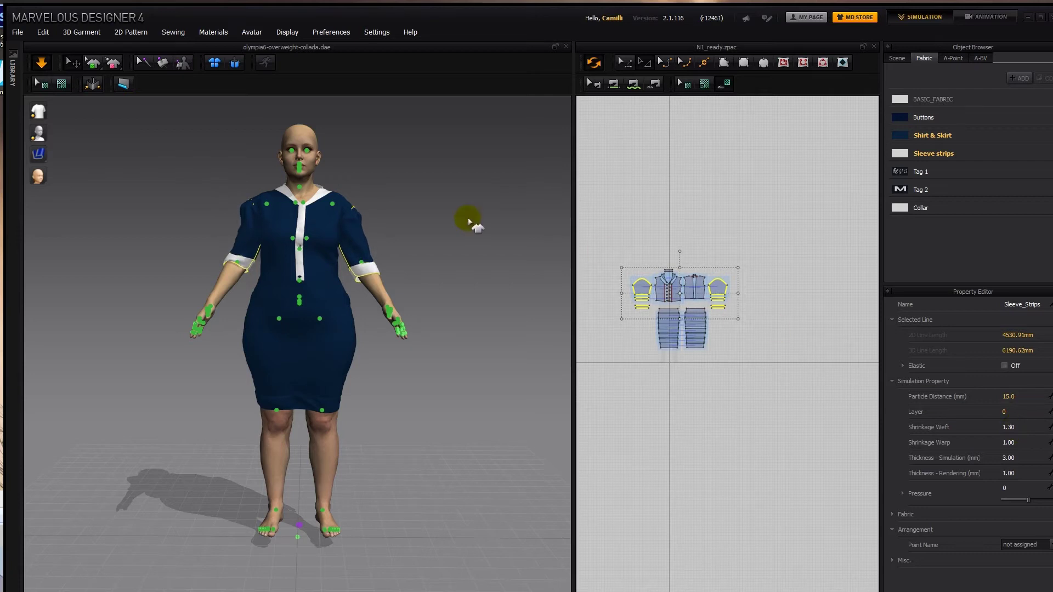
{"action": "left_click", "coordinate": [469, 222]}
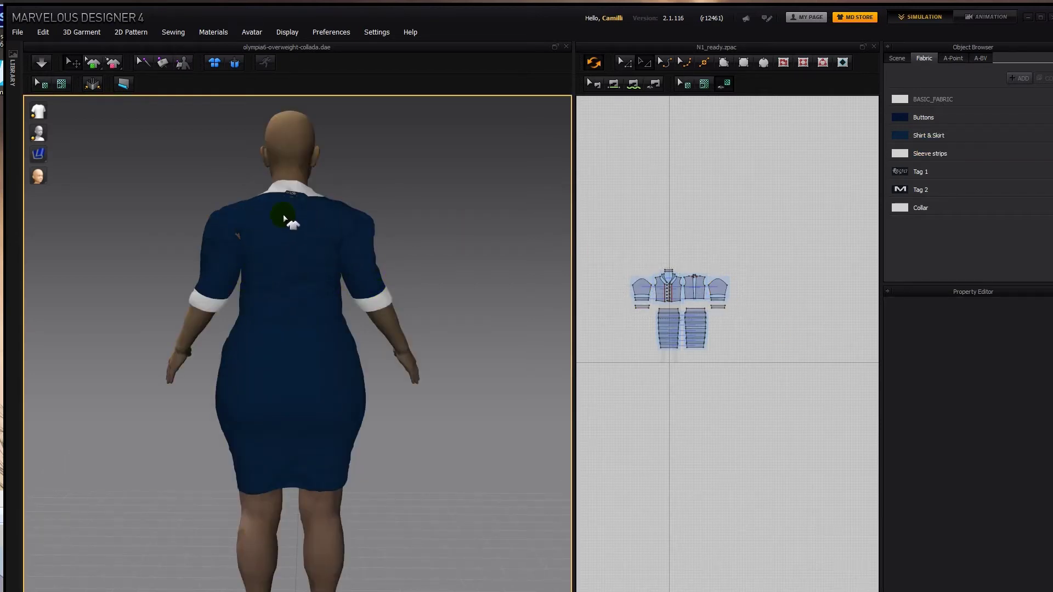
Step: Set the Shrinkage Weft of the shirt's back pieces and tags to 1.40, and check the fit around the avatar
{"action": "left_click", "coordinate": [688, 284]}
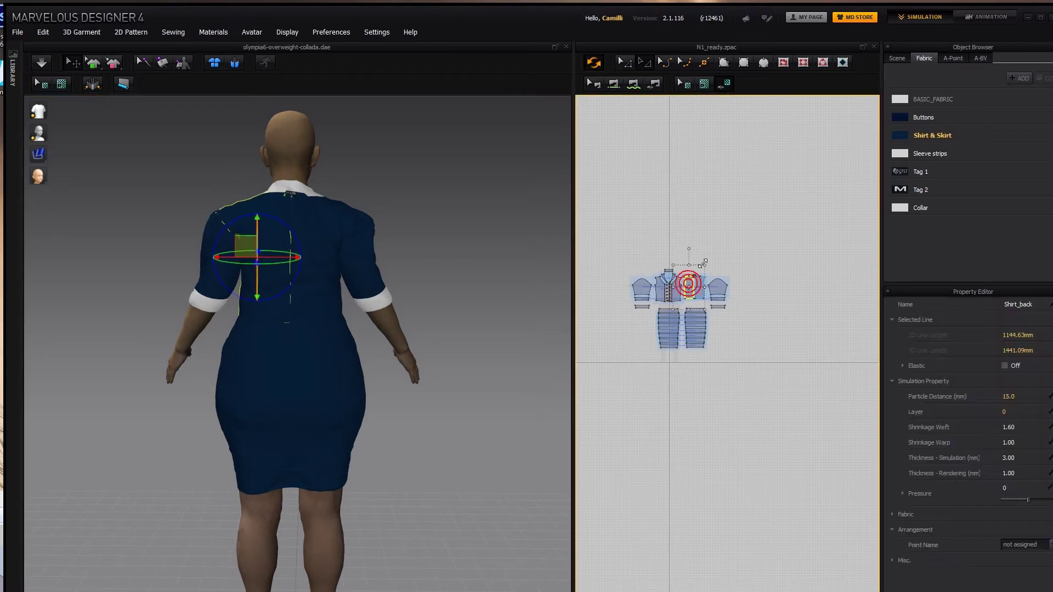
{"action": "left_click", "coordinate": [690, 274]}
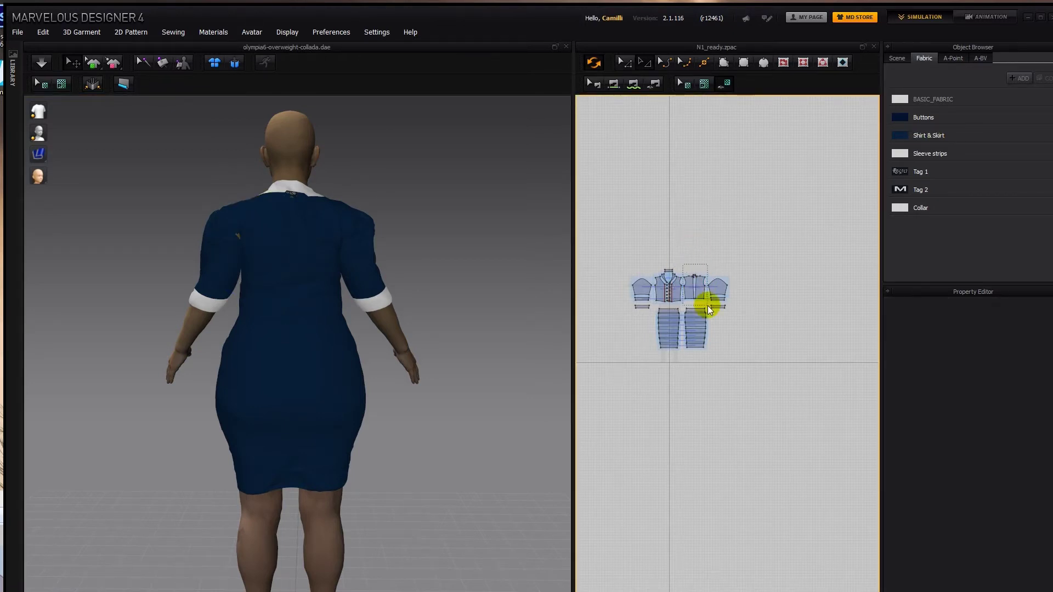
{"action": "left_click", "coordinate": [694, 276]}
{"action": "scroll", "coordinate": [694, 274], "scroll_direction": "up", "scroll_amount": 5}
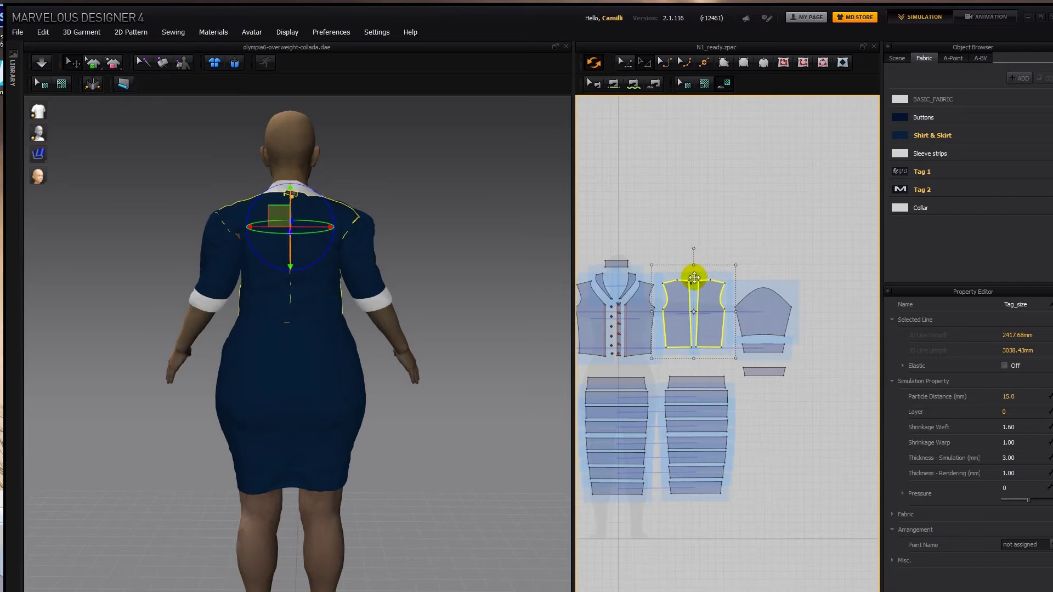
{"action": "left_click", "coordinate": [1021, 426]}
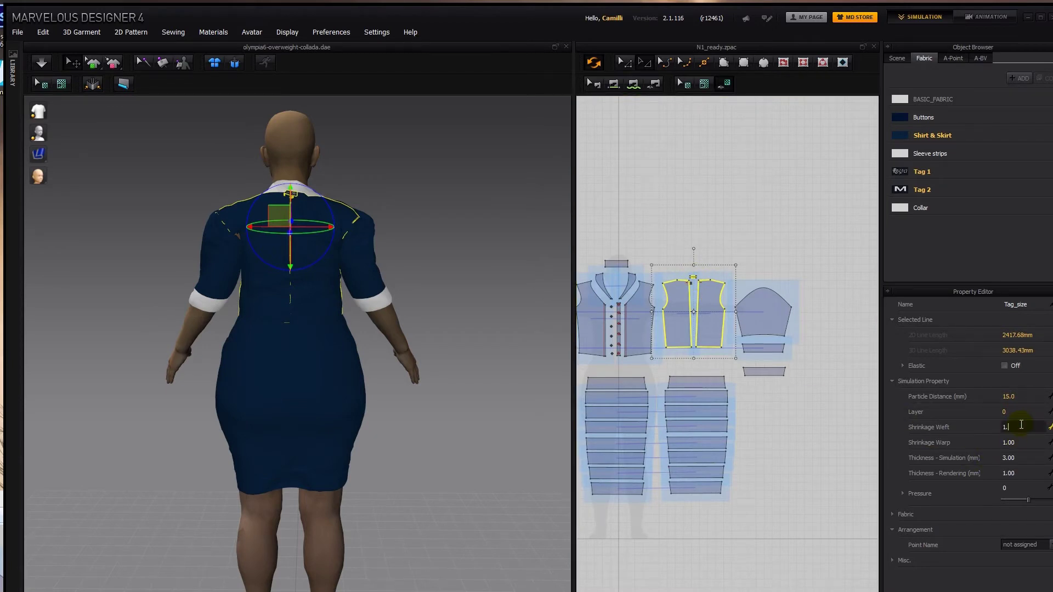
{"action": "left_click", "coordinate": [530, 229]}
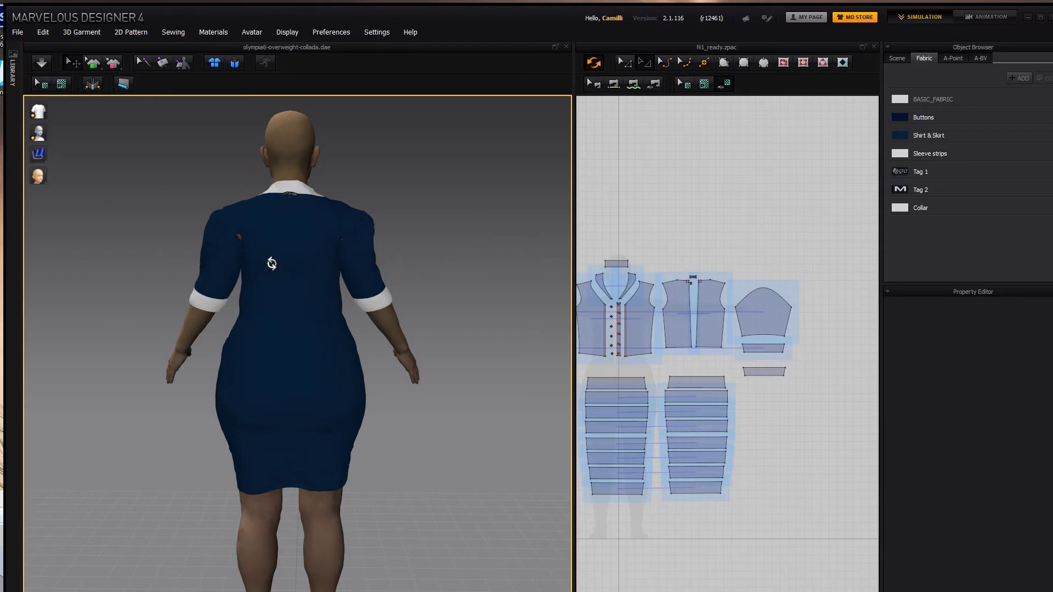
{"action": "right_click_drag", "start_coordinate": [274, 263], "coordinate": [529, 266]}
{"action": "right_click_drag", "start_coordinate": [528, 266], "coordinate": [531, 267]}
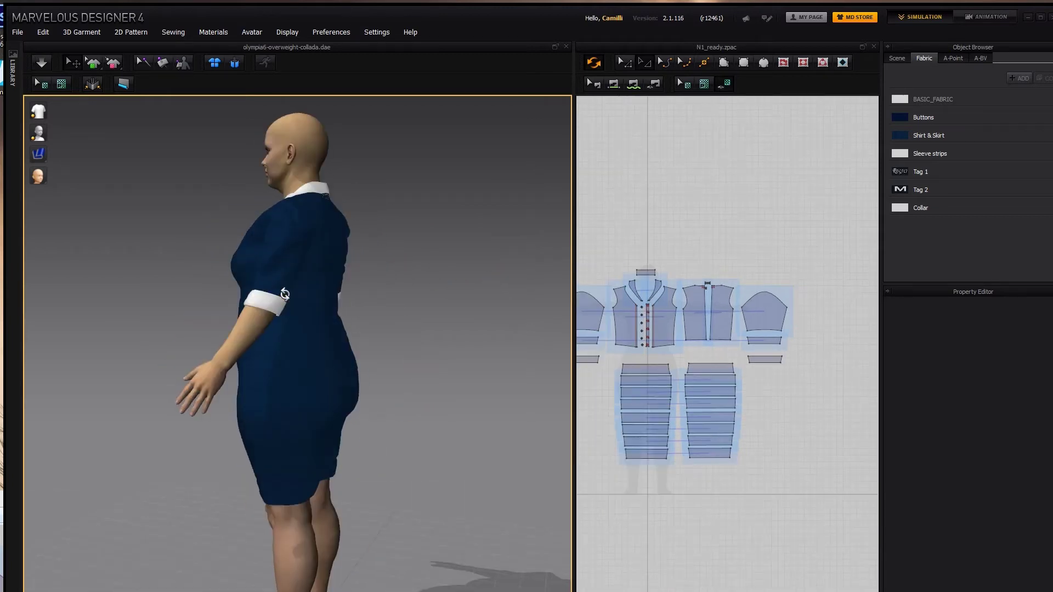
{"action": "right_click_drag", "start_coordinate": [283, 293], "coordinate": [543, 305]}
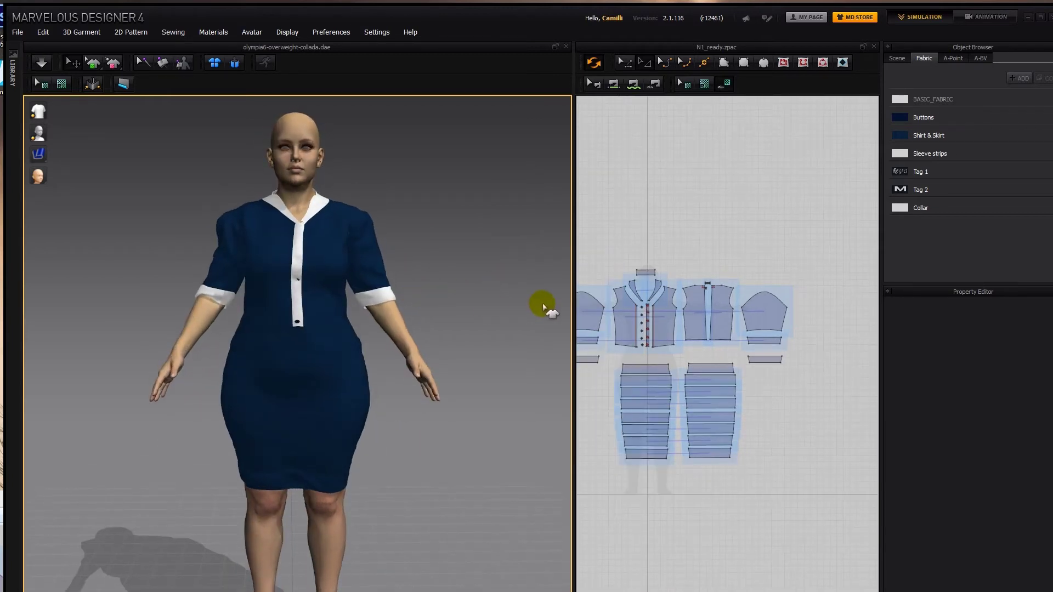
Step: Try a Shrinkage Weft of 1.00 on the sleeve and its strips, and simulate the garment
{"action": "left_click", "coordinate": [590, 305]}
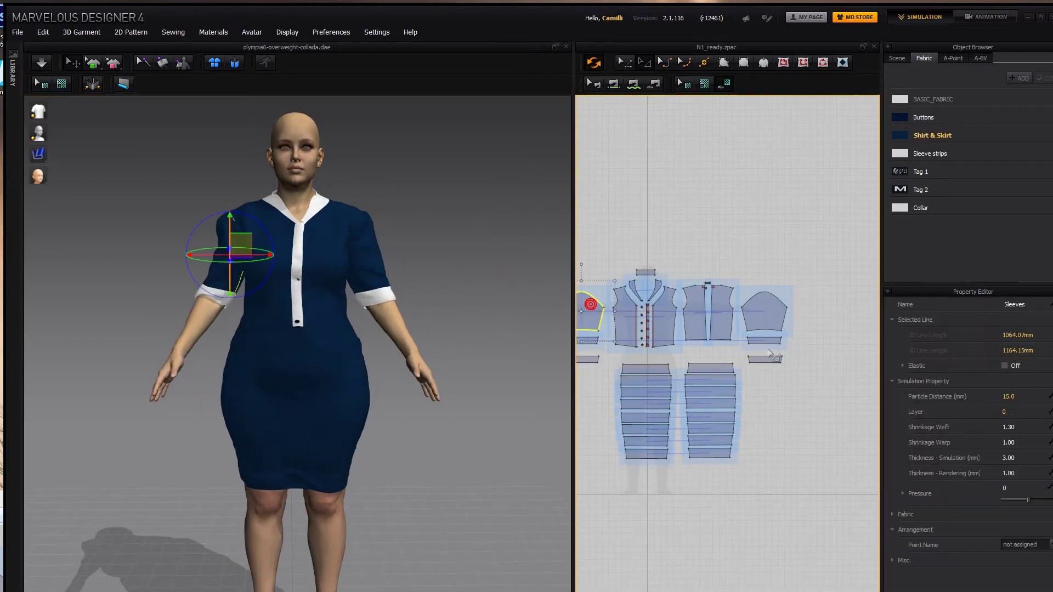
{"action": "left_click", "coordinate": [590, 357], "text": "shift"}
{"action": "left_click", "coordinate": [590, 357], "text": "shift"}
{"action": "left_click", "coordinate": [1023, 427]}
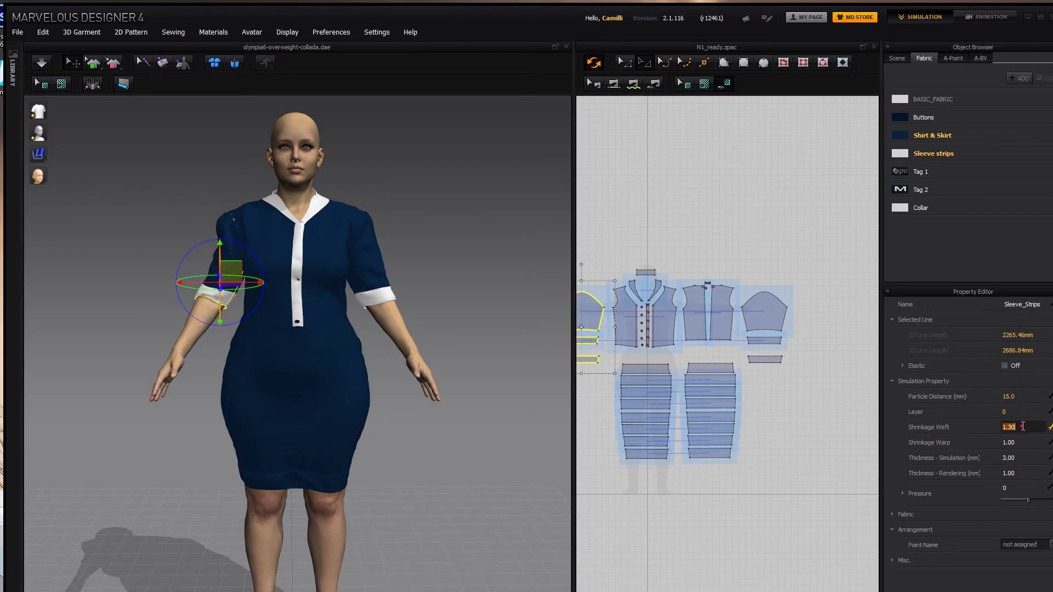
{"action": "left_click", "coordinate": [470, 211]}
{"action": "key", "text": "space"}
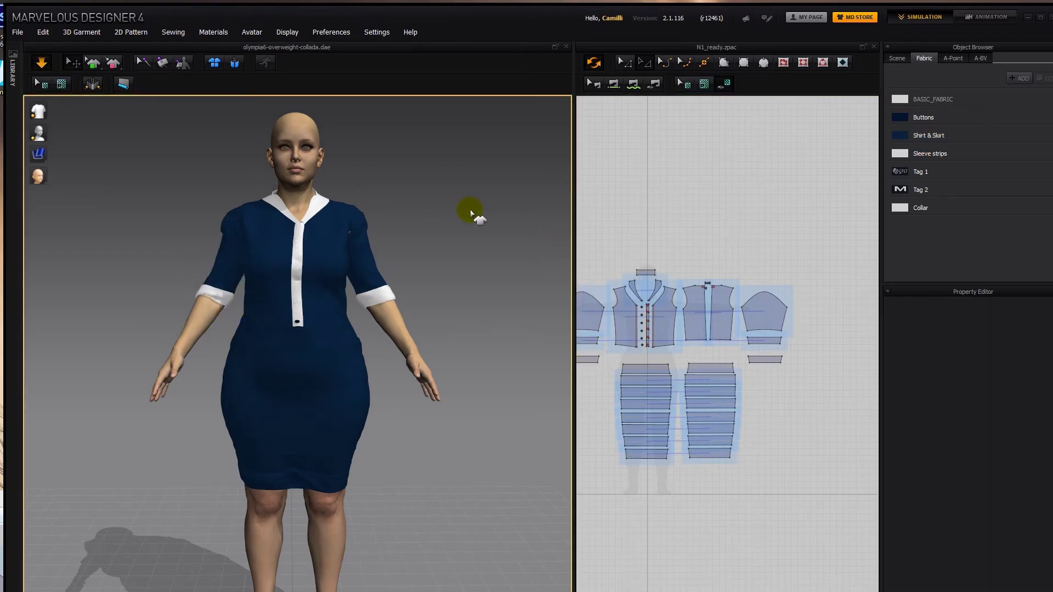
{"action": "key", "text": "space"}
Step: Set the Shrinkage Weft of the sleeve and its strips to 1.20 and simulate the garment again
{"action": "left_click", "coordinate": [590, 305]}
{"action": "left_click", "coordinate": [590, 358], "text": "shift"}
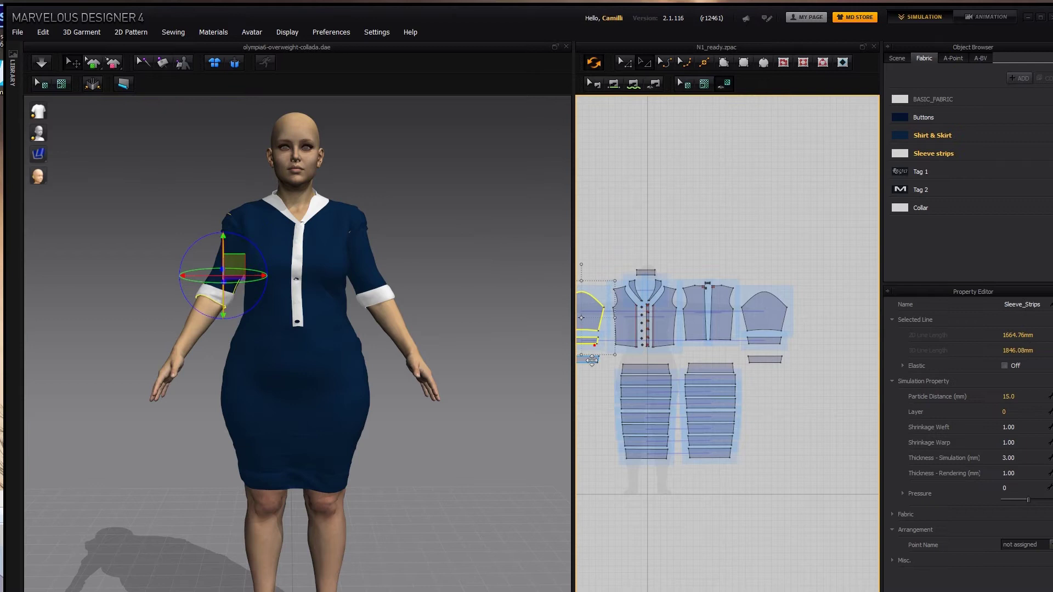
{"action": "left_click", "coordinate": [1019, 426]}
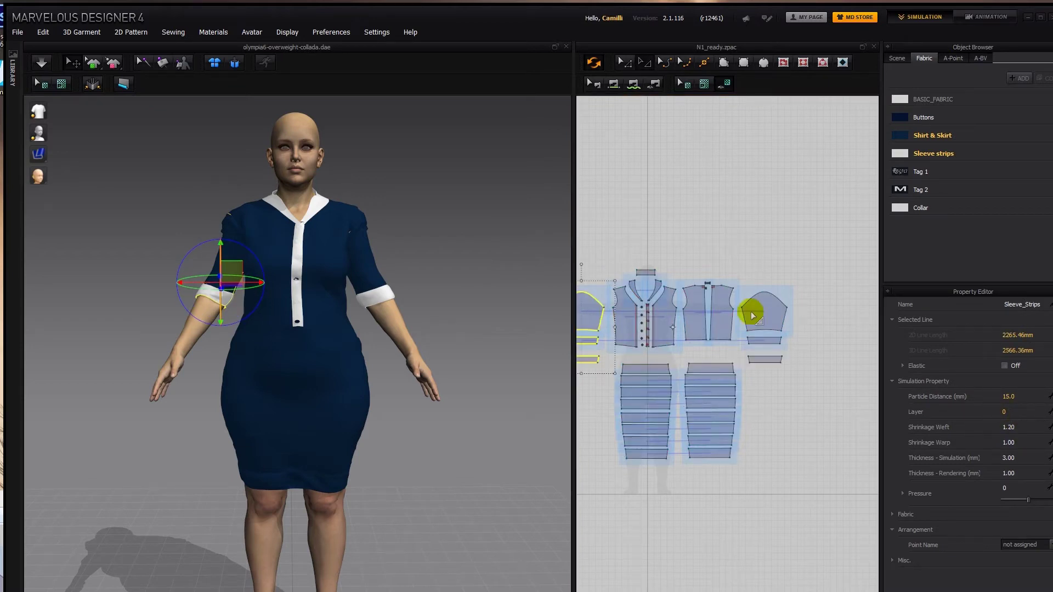
{"action": "left_click", "coordinate": [456, 191]}
{"action": "key", "text": "space"}
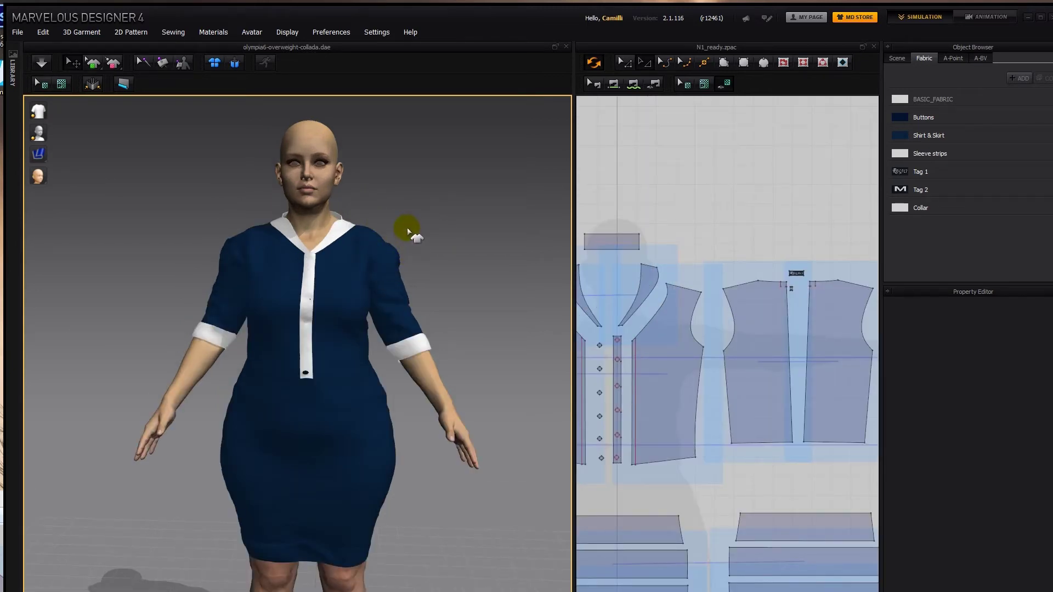
Step: Hide and redisplay the garment to compare it with the avatar's body, and turn on the display of the seam lines
{"action": "key", "text": "shift+c"}
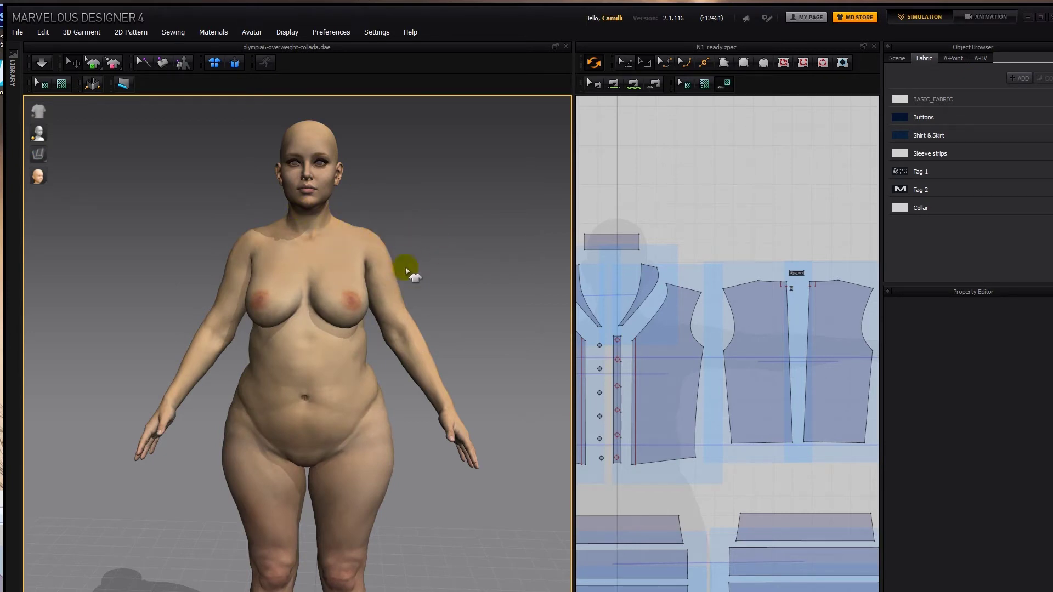
{"action": "key", "text": "shift+c"}
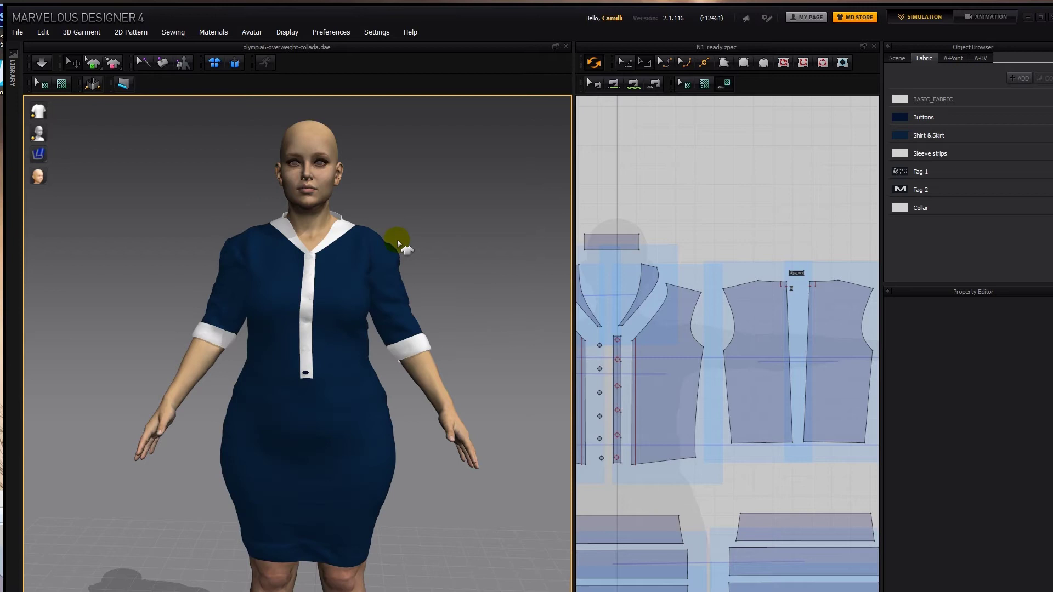
{"action": "key", "text": "shift+z"}
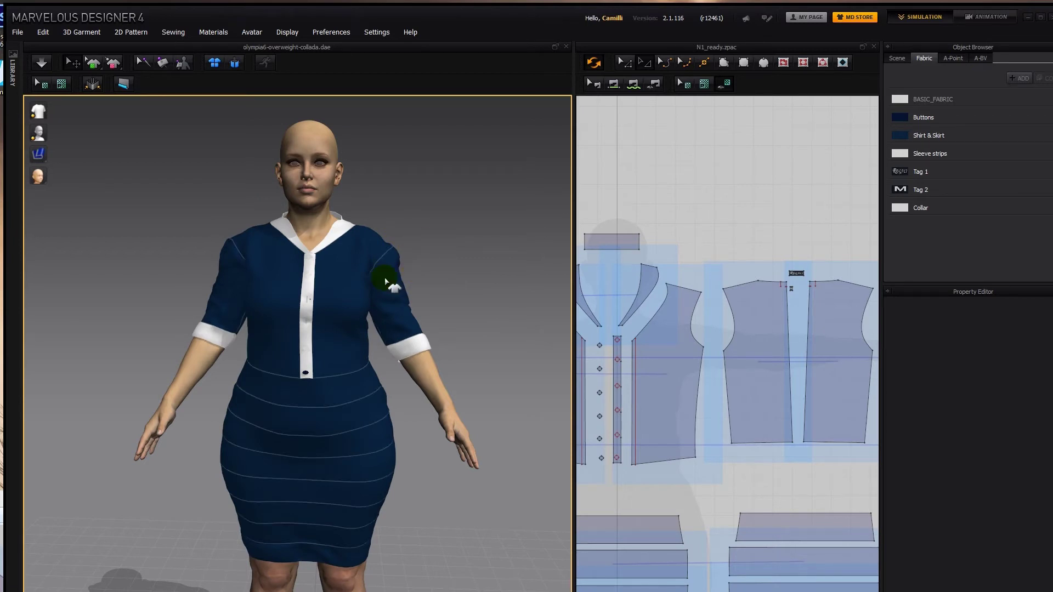
{"action": "scroll", "coordinate": [413, 260], "scroll_direction": "up", "scroll_amount": 2}
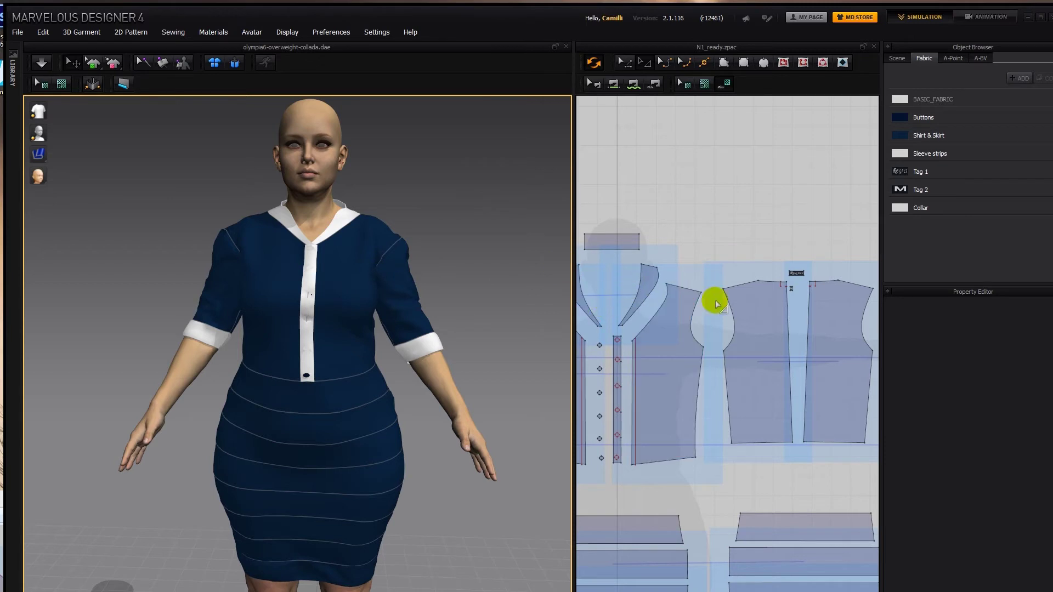
Step: Shift the shoulder lines of the shirt's front and back pieces inward to narrow the shoulders
{"action": "left_click", "coordinate": [690, 293]}
{"action": "left_click", "coordinate": [690, 290]}
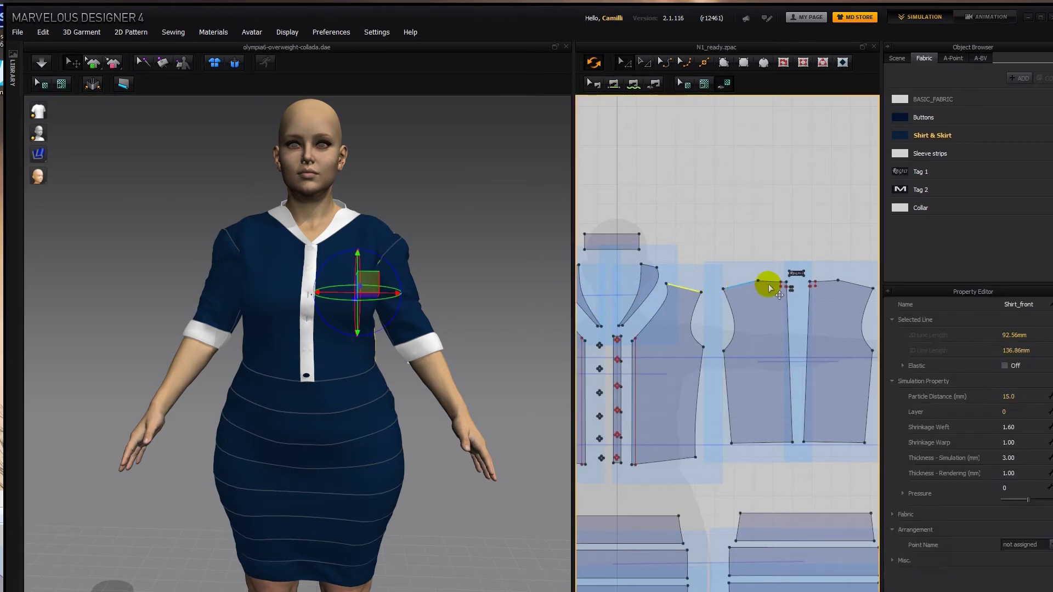
{"action": "left_click", "coordinate": [853, 286], "text": "shift"}
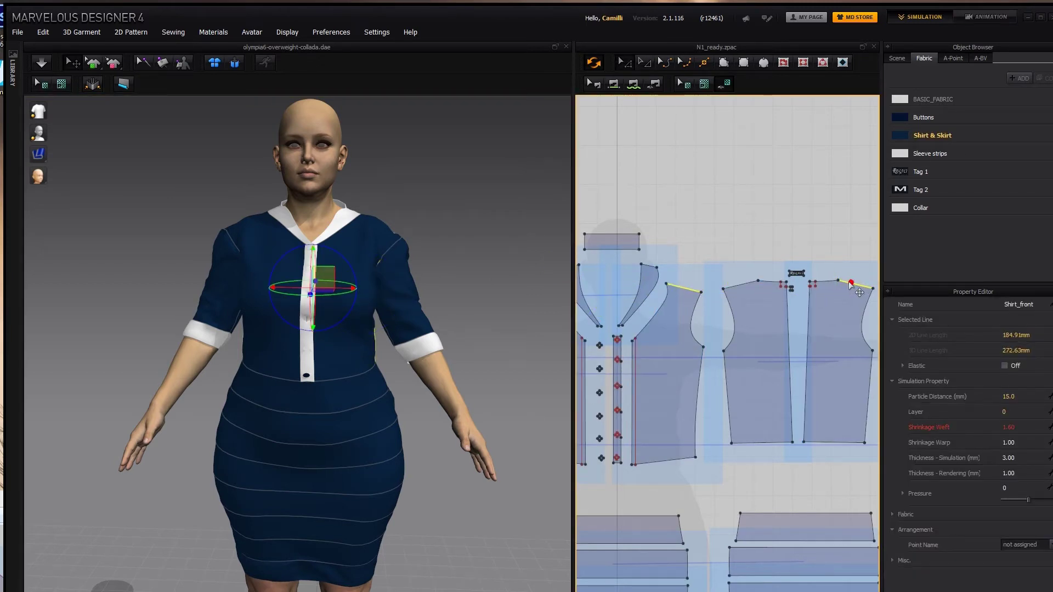
{"action": "left_click_drag", "start_coordinate": [850, 282], "coordinate": [840, 280]}
Step: Reshape the neckline curve of the shirt's back piece to fit the moved shoulder line
{"action": "key", "text": "c"}
{"action": "left_click", "coordinate": [773, 283]}
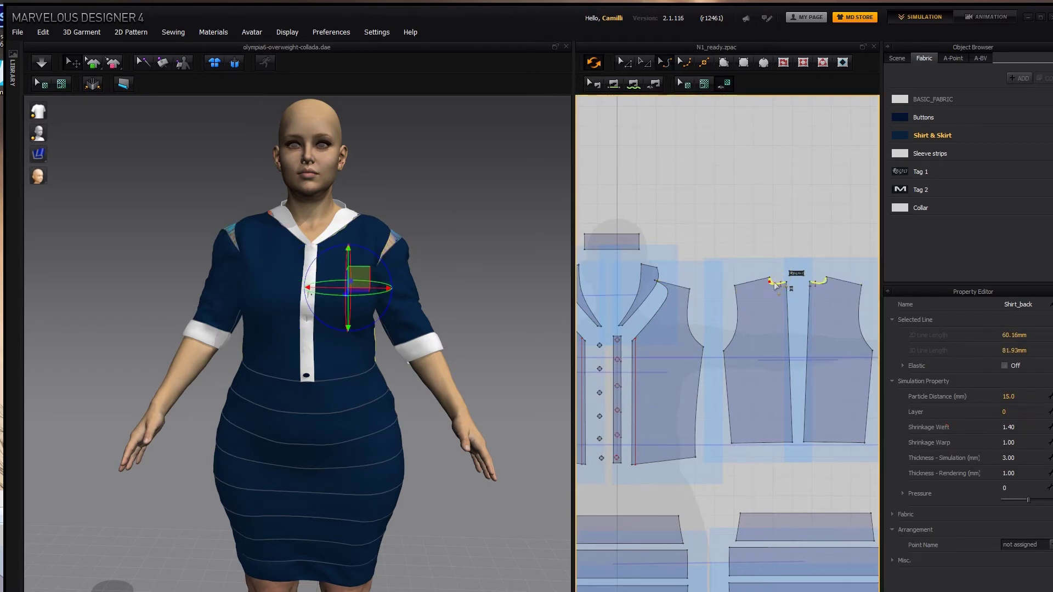
{"action": "left_click", "coordinate": [781, 282]}
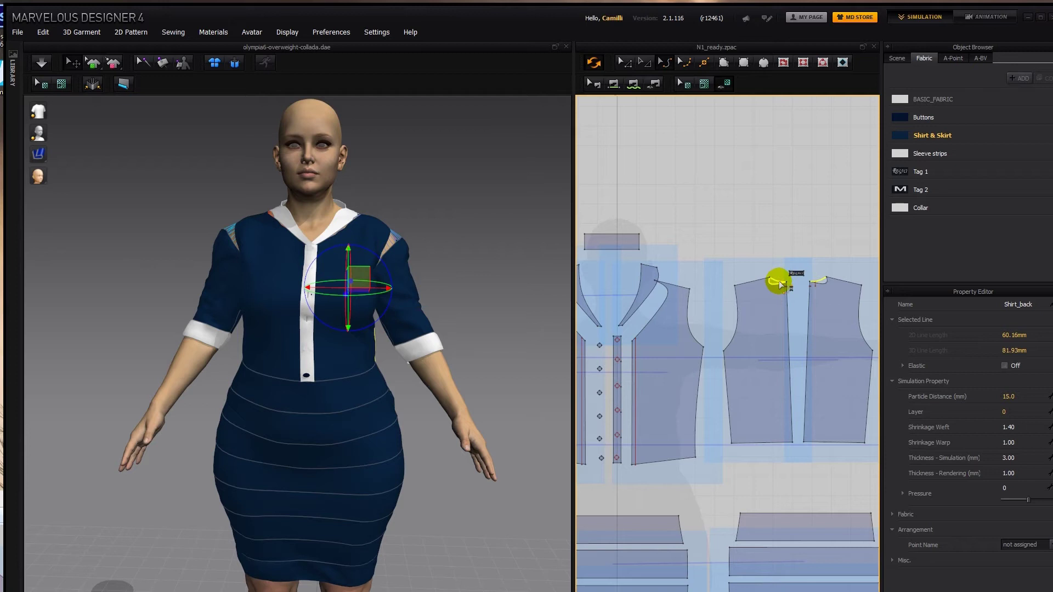
Step: Change the stacking order of the collar piece so it lies behind the shirt front in the pattern
{"action": "left_click", "coordinate": [648, 279]}
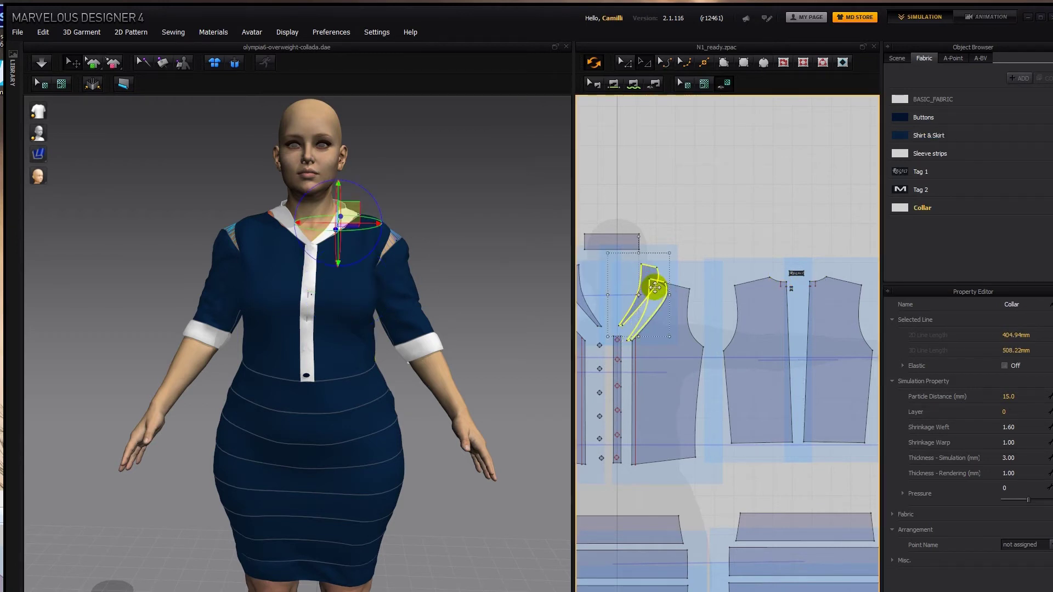
{"action": "scroll", "coordinate": [657, 287], "scroll_direction": "up", "scroll_amount": 3}
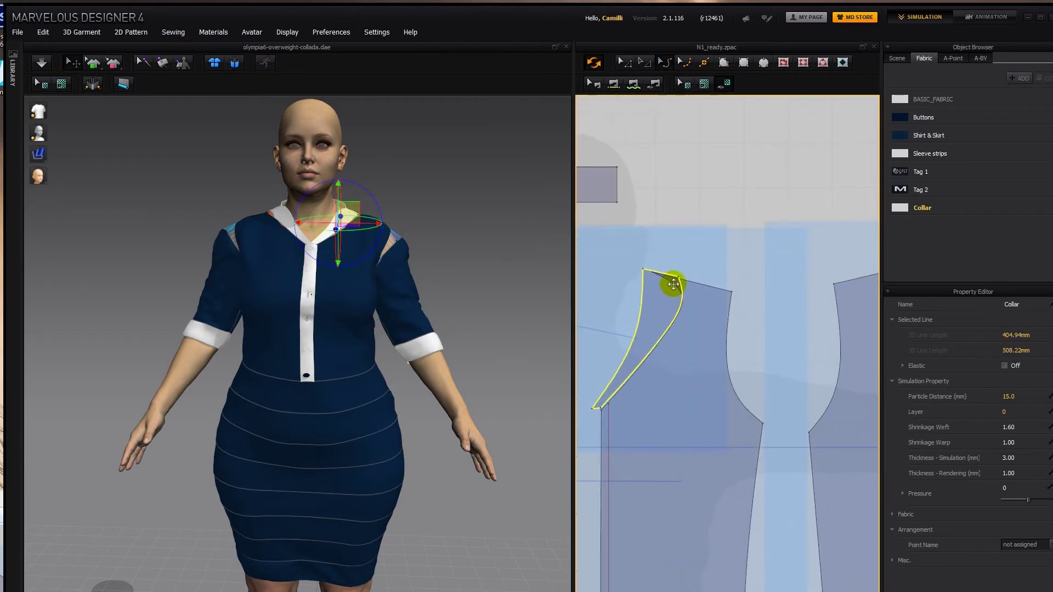
{"action": "right_click", "coordinate": [669, 289]}
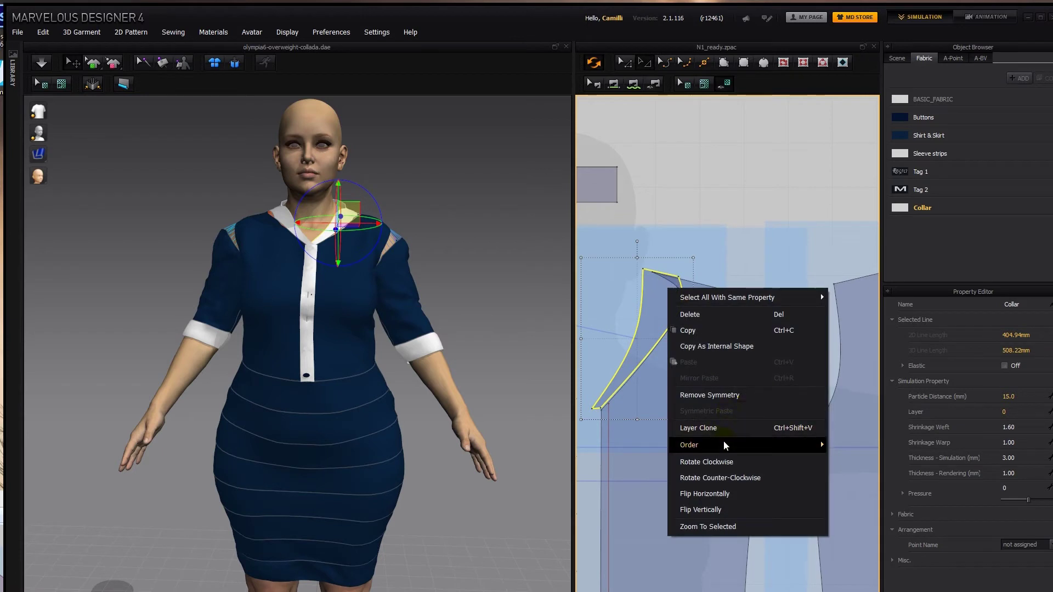
{"action": "mouse_move", "coordinate": [738, 450]}
{"action": "left_click", "coordinate": [859, 494]}
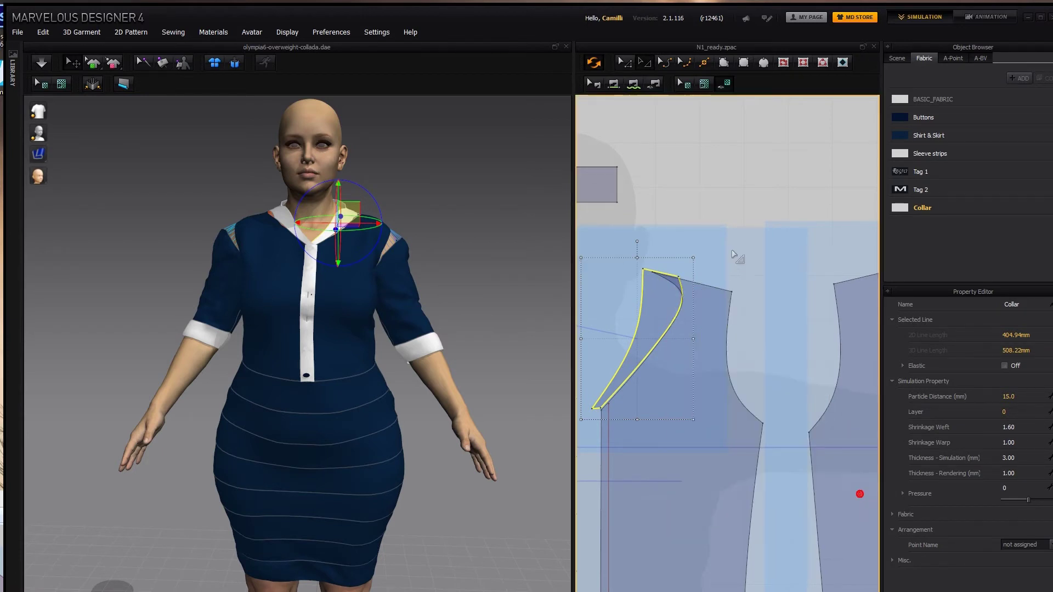
Step: Reshape the front neckline curve with the collar piece moved aside, and simulate the garment
{"action": "left_click", "coordinate": [679, 293]}
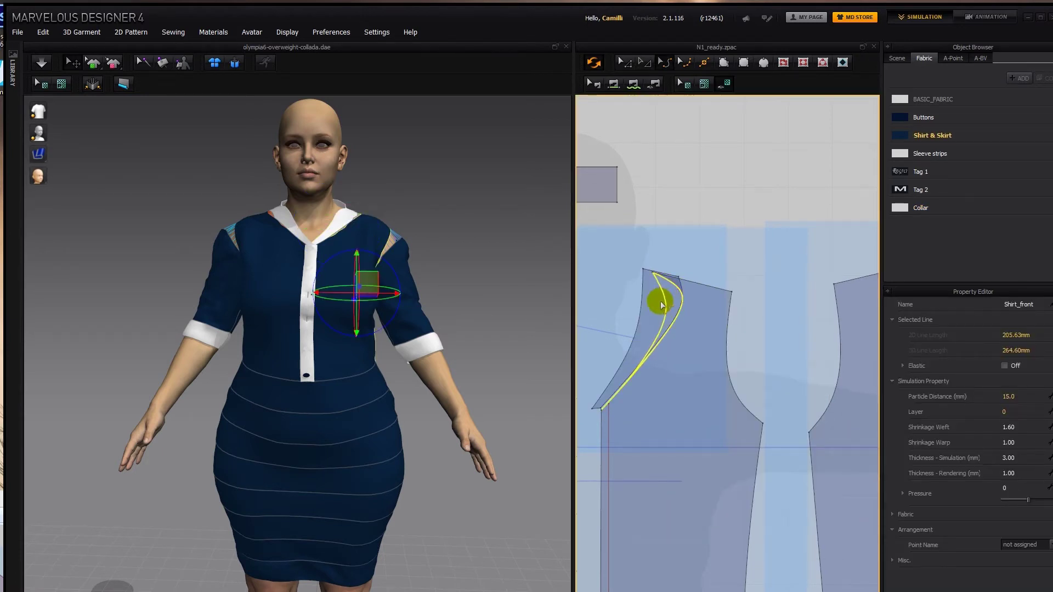
{"action": "left_click_drag", "start_coordinate": [647, 294], "coordinate": [619, 295]}
{"action": "middle_click_drag", "start_coordinate": [657, 292], "coordinate": [687, 289]}
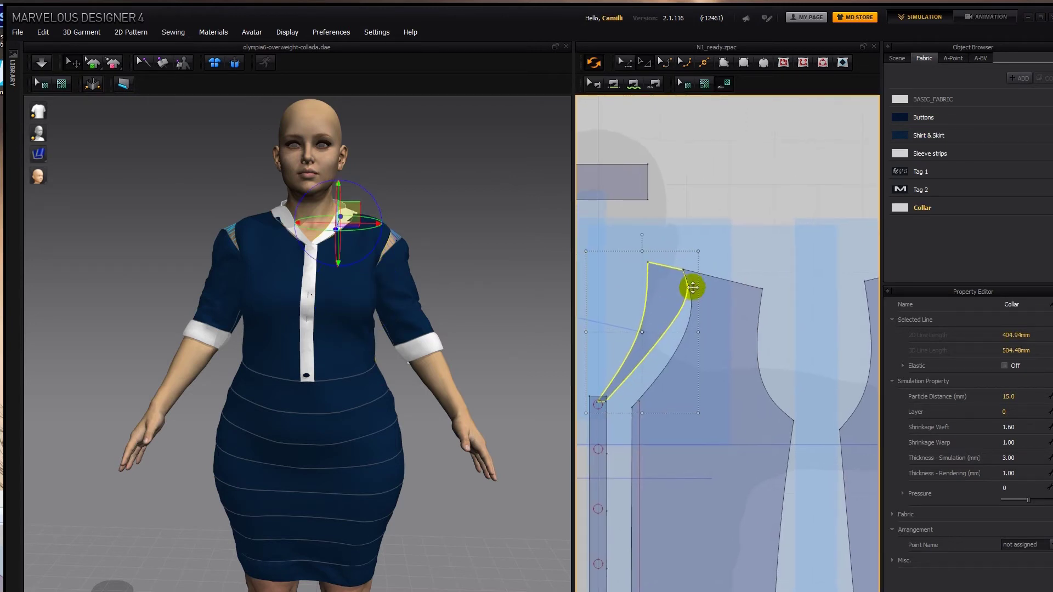
{"action": "left_click", "coordinate": [753, 235]}
{"action": "left_click", "coordinate": [688, 302]}
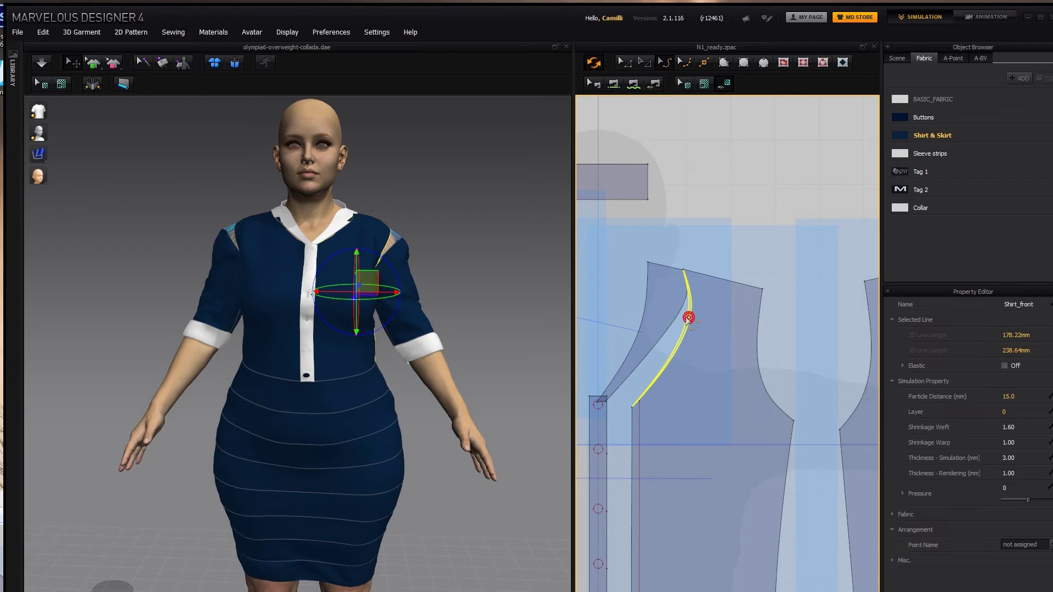
{"action": "key", "text": "space"}
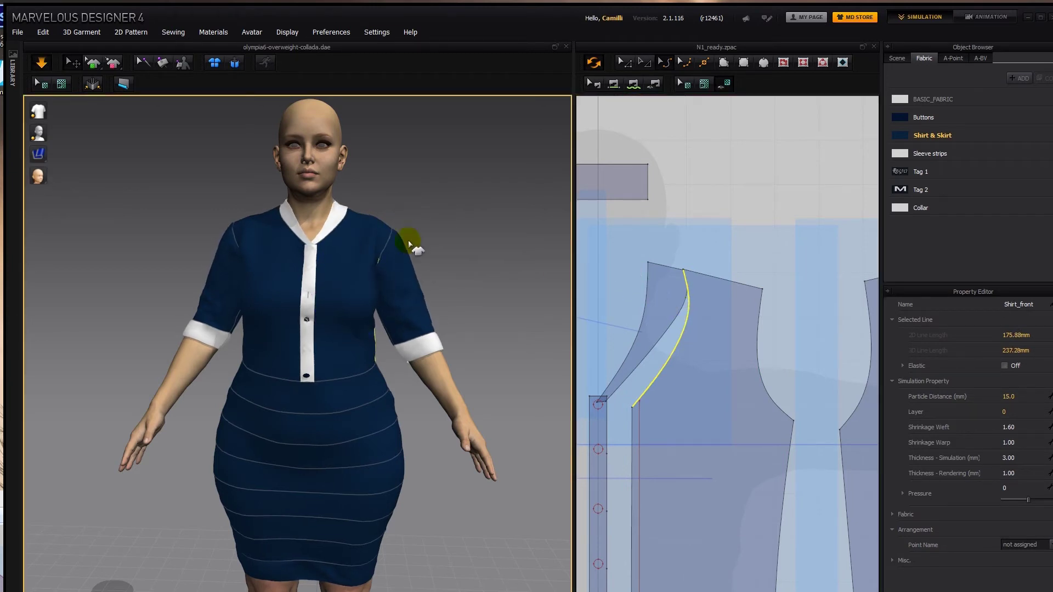
{"action": "key", "text": "space"}
Step: Shift the front and back shoulder lines further inward and smooth the back neckline curve to match
{"action": "scroll", "coordinate": [762, 269], "scroll_direction": "down", "scroll_amount": 5}
{"action": "scroll", "coordinate": [762, 269], "scroll_direction": "down", "scroll_amount": 2}
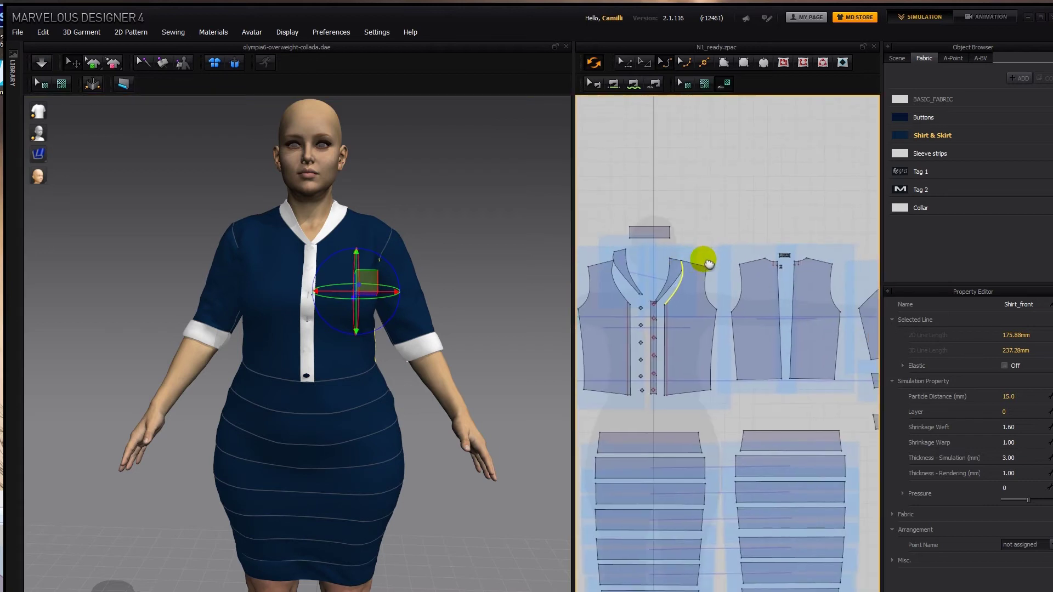
{"action": "left_click", "coordinate": [692, 264]}
{"action": "left_click", "coordinate": [823, 262], "text": "shift"}
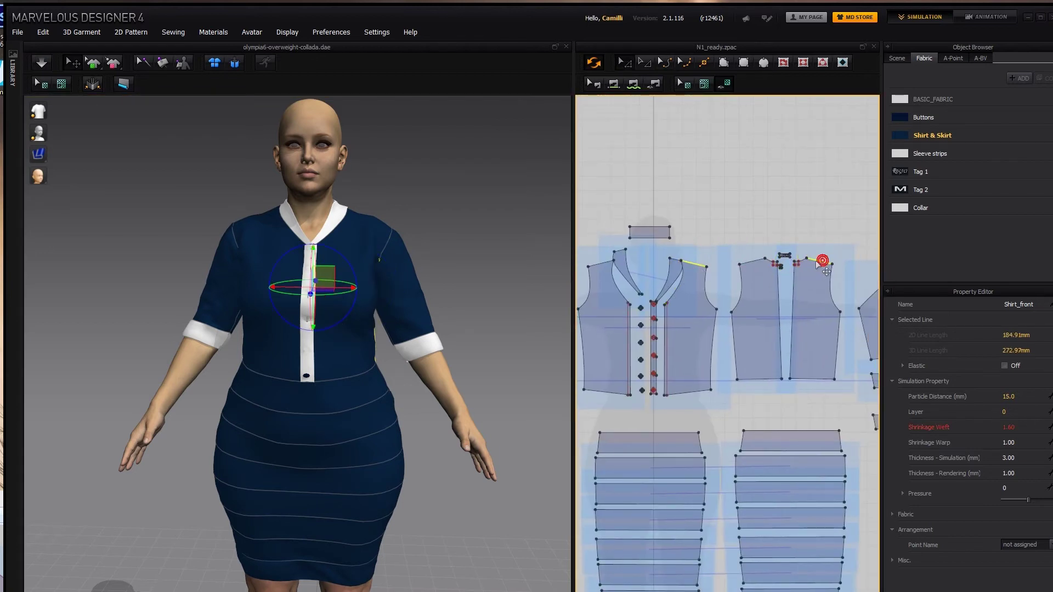
{"action": "scroll", "coordinate": [759, 244], "scroll_direction": "up", "scroll_amount": 6}
{"action": "left_click", "coordinate": [765, 278]}
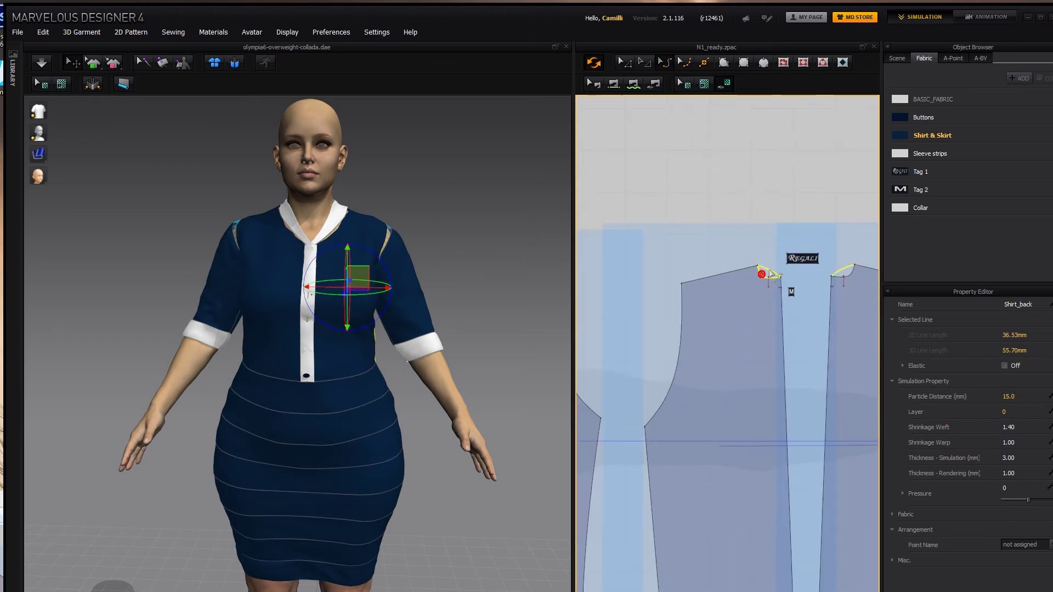
Step: Simulate the garment to close the gaps between the narrowed shoulders and the sleeves
{"action": "left_click", "coordinate": [483, 218]}
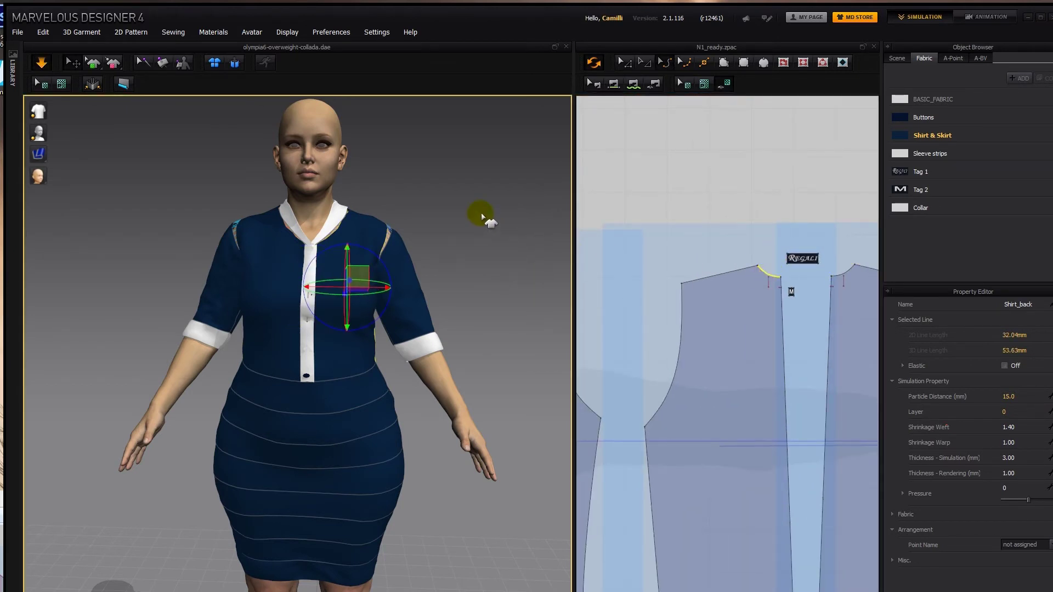
{"action": "left_click", "coordinate": [466, 213]}
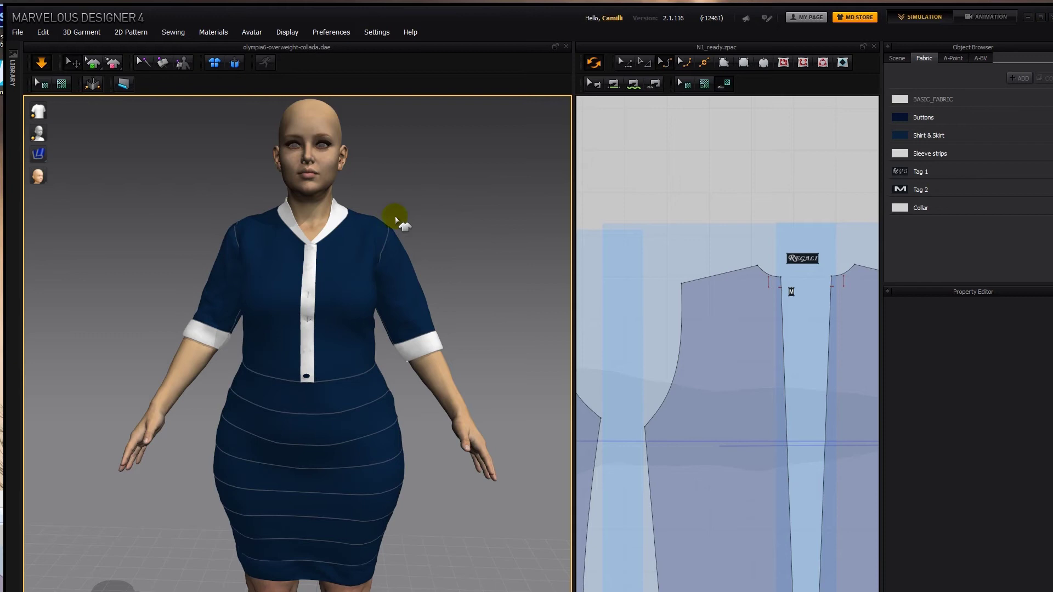
{"action": "mouse_move", "coordinate": [437, 242]}
{"action": "right_mouse_down"}
{"action": "mouse_move", "coordinate": [460, 234]}
{"action": "mouse_move", "coordinate": [404, 237]}
{"action": "mouse_move", "coordinate": [440, 248]}
{"action": "right_mouse_up"}
{"action": "key", "text": "space"}
{"action": "scroll", "coordinate": [713, 330], "scroll_direction": "down", "scroll_amount": 5}
{"action": "scroll", "coordinate": [662, 318], "scroll_direction": "up", "scroll_amount": 4}
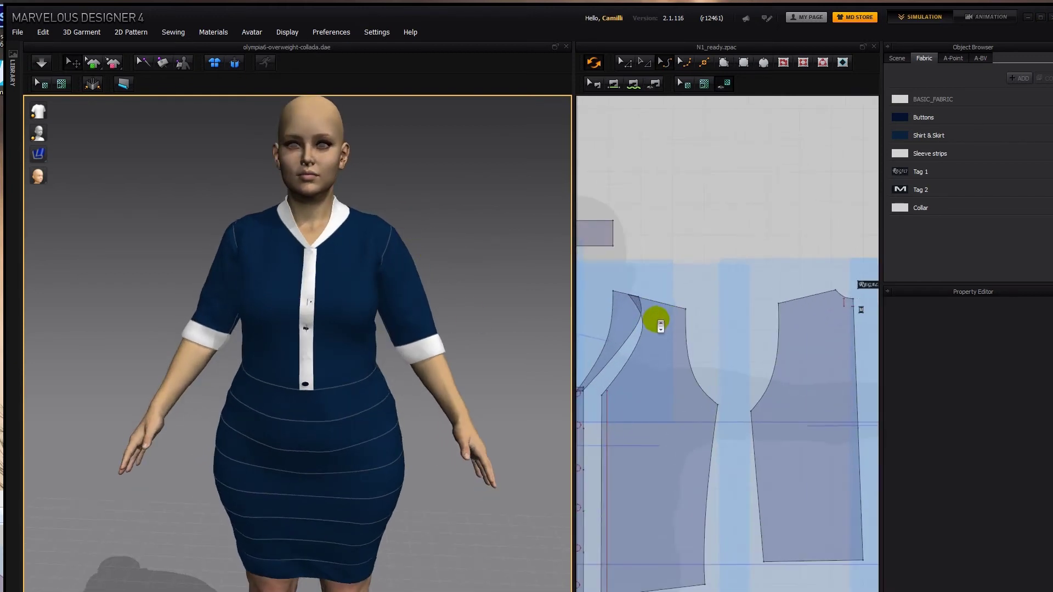
Step: Refine the curve of the shirt front's neckline edge slightly inward and simulate the garment
{"action": "left_click", "coordinate": [642, 324]}
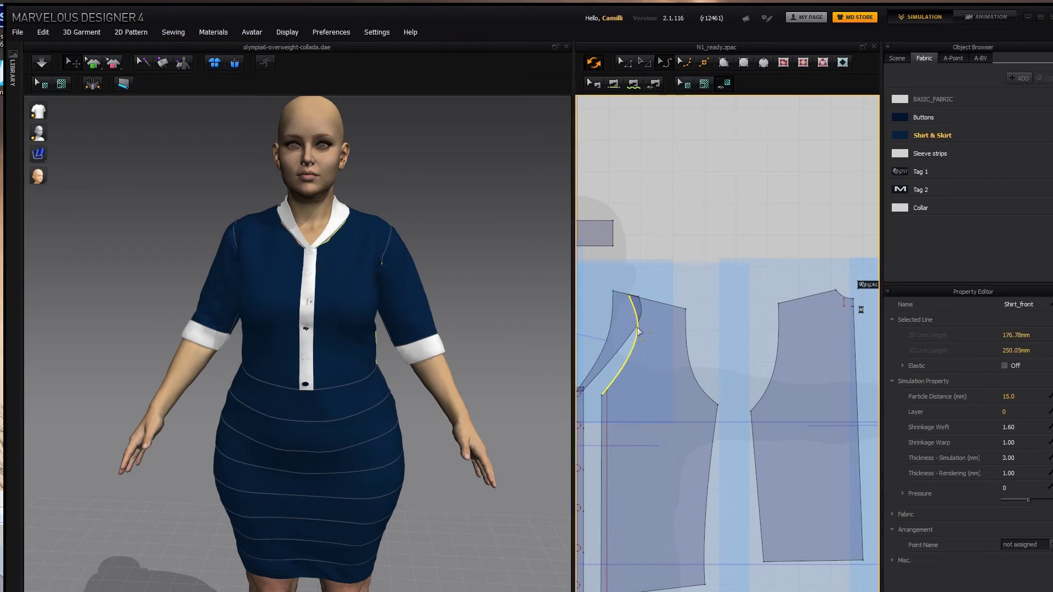
{"action": "mouse_move", "coordinate": [642, 324]}
{"action": "left_mouse_down"}
{"action": "mouse_move", "coordinate": [646, 298]}
{"action": "mouse_move", "coordinate": [637, 320]}
{"action": "left_mouse_up"}
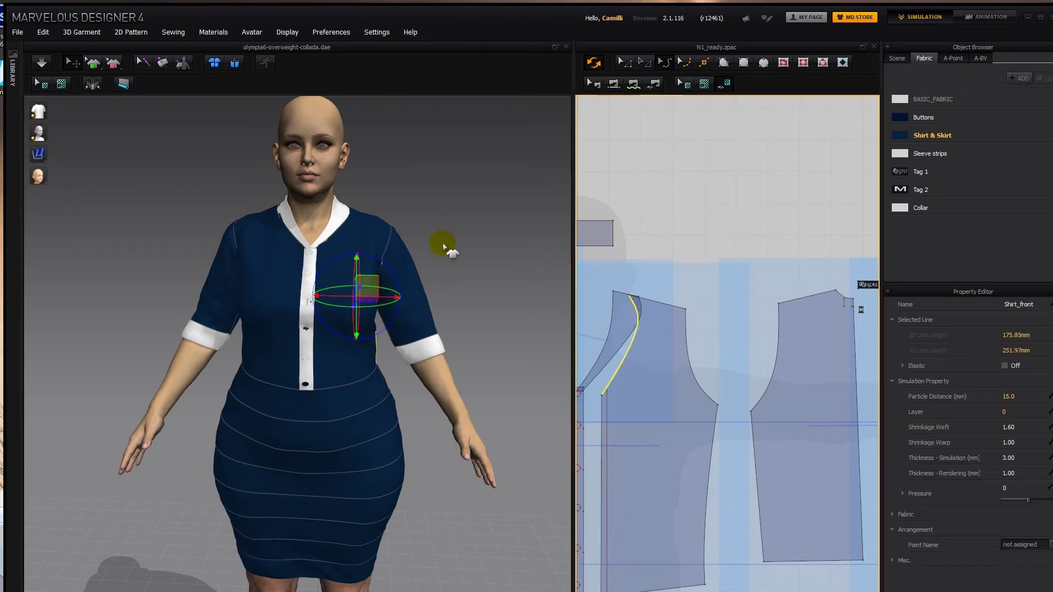
{"action": "key", "text": "space"}
{"action": "key", "text": "space"}
Step: Check how the back collar piece is sewn, and narrow the piece from its ends in the pattern
{"action": "right_click_drag", "start_coordinate": [369, 259], "coordinate": [461, 255]}
{"action": "scroll", "coordinate": [728, 288], "scroll_direction": "down", "scroll_amount": 3}
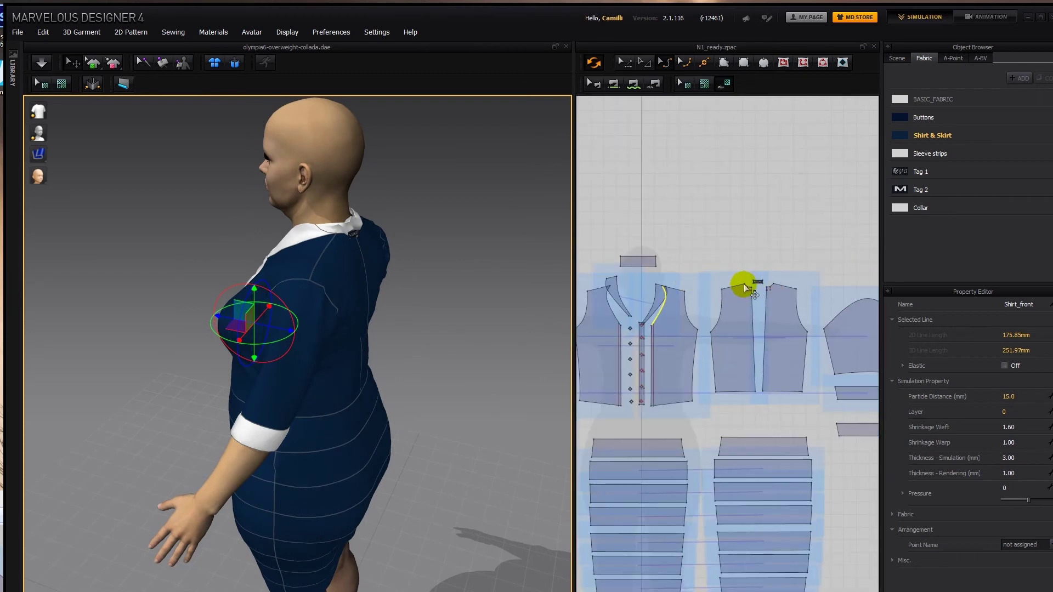
{"action": "key", "text": "b"}
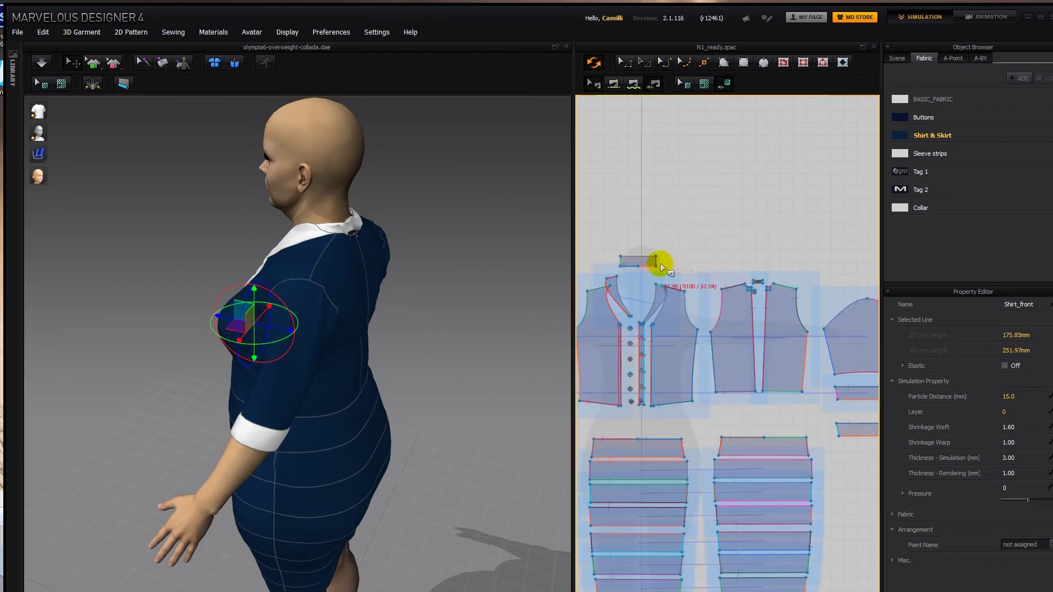
{"action": "left_click", "coordinate": [646, 262]}
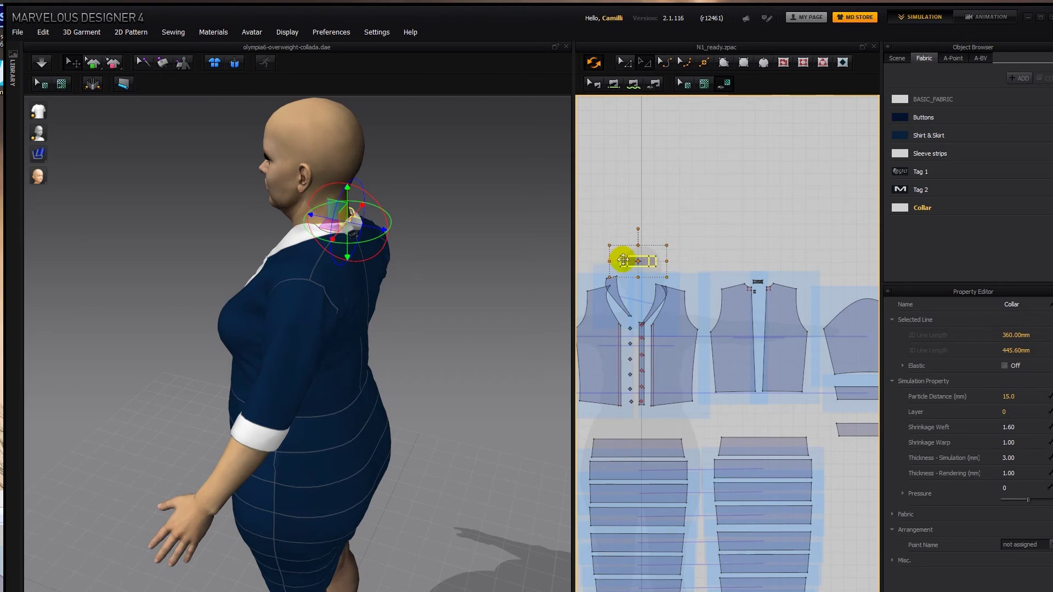
{"action": "left_click_drag", "start_coordinate": [623, 261], "coordinate": [630, 261]}
{"action": "left_click", "coordinate": [439, 229]}
Step: Simulate the garment with the narrowed collar and pull the back collar upward around the avatar's neck
{"action": "right_click_drag", "start_coordinate": [453, 264], "coordinate": [335, 255]}
{"action": "left_click_drag", "start_coordinate": [305, 208], "coordinate": [297, 182]}
{"action": "left_click", "coordinate": [407, 200]}
{"action": "right_click_drag", "start_coordinate": [362, 251], "coordinate": [386, 254]}
{"action": "key", "text": "space"}
{"action": "right_click_drag", "start_coordinate": [295, 264], "coordinate": [435, 235]}
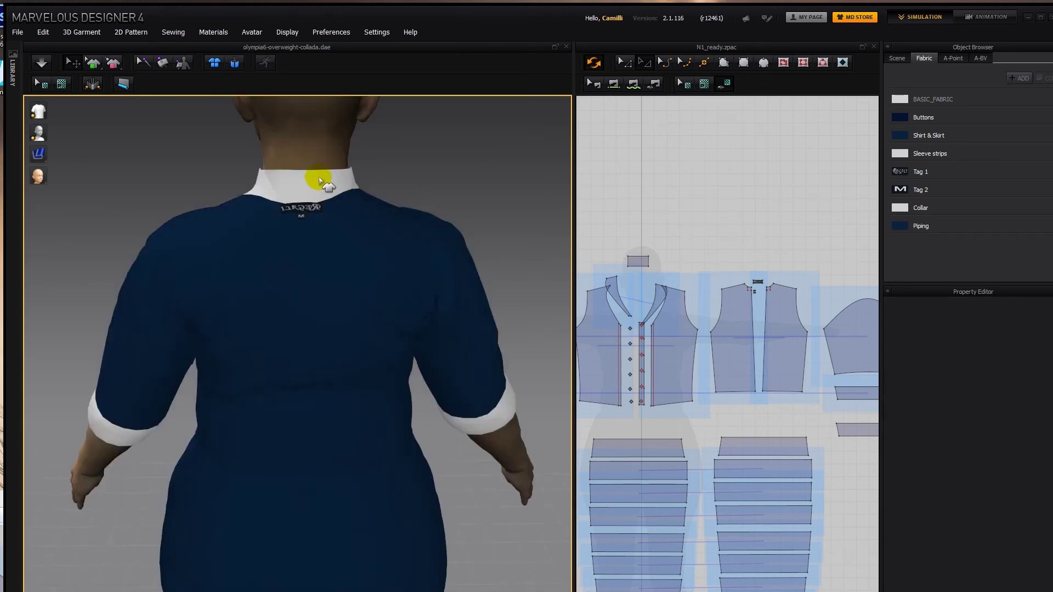
Step: Raise the centre-back neckline corner of the shirt back slightly, flatten its neckline curve, and simulate the garment
{"action": "scroll", "coordinate": [337, 205], "scroll_direction": "up", "scroll_amount": 3}
{"action": "middle_click_drag", "start_coordinate": [743, 294], "coordinate": [705, 296]}
{"action": "scroll", "coordinate": [707, 298], "scroll_direction": "up", "scroll_amount": 5}
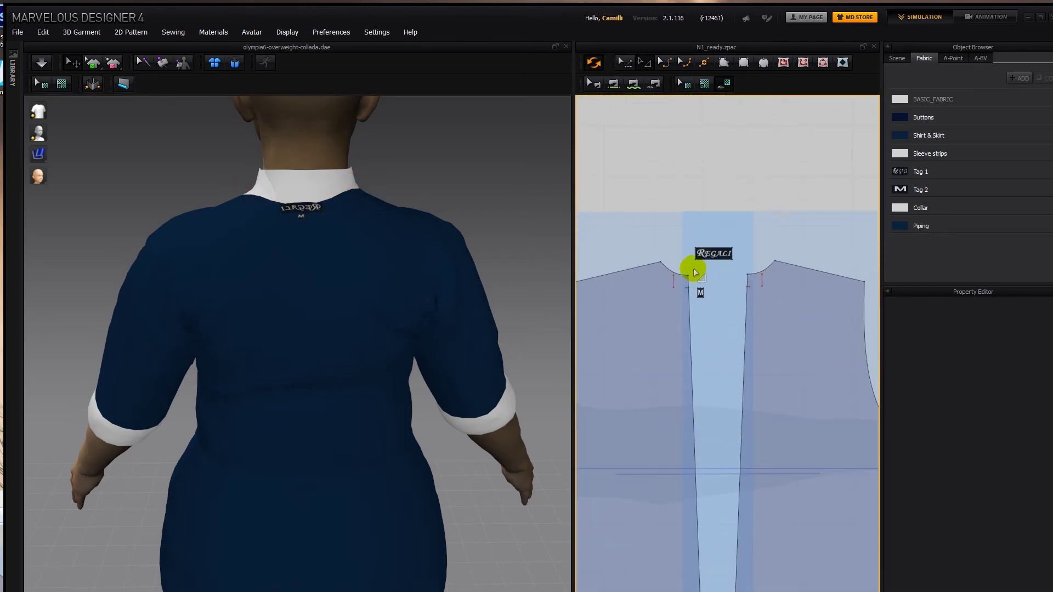
{"action": "left_click", "coordinate": [689, 274]}
{"action": "left_click_drag", "start_coordinate": [689, 274], "coordinate": [689, 268]}
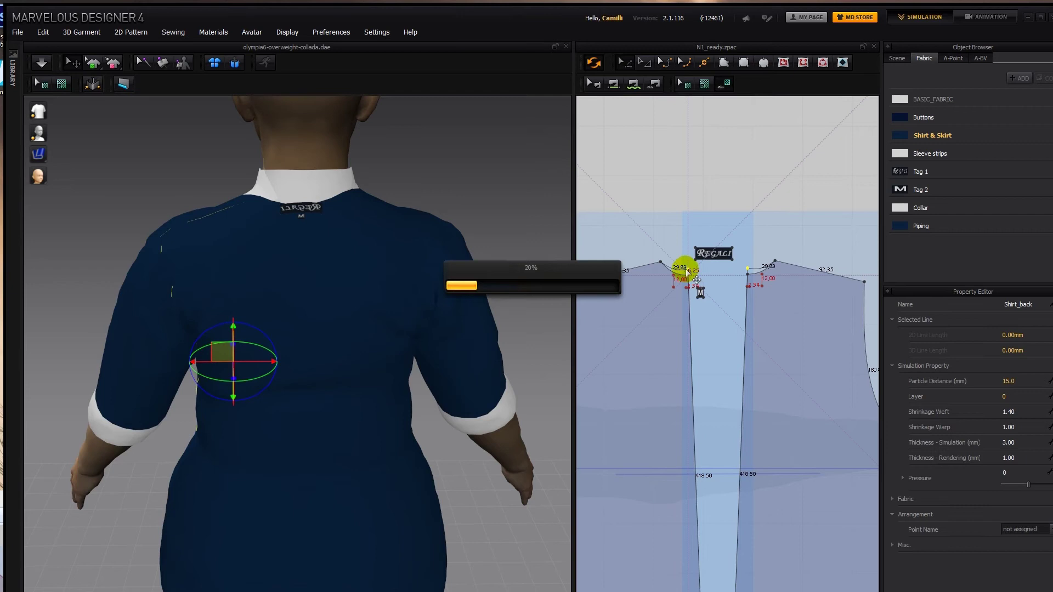
{"action": "key", "text": "c"}
{"action": "left_click", "coordinate": [673, 271]}
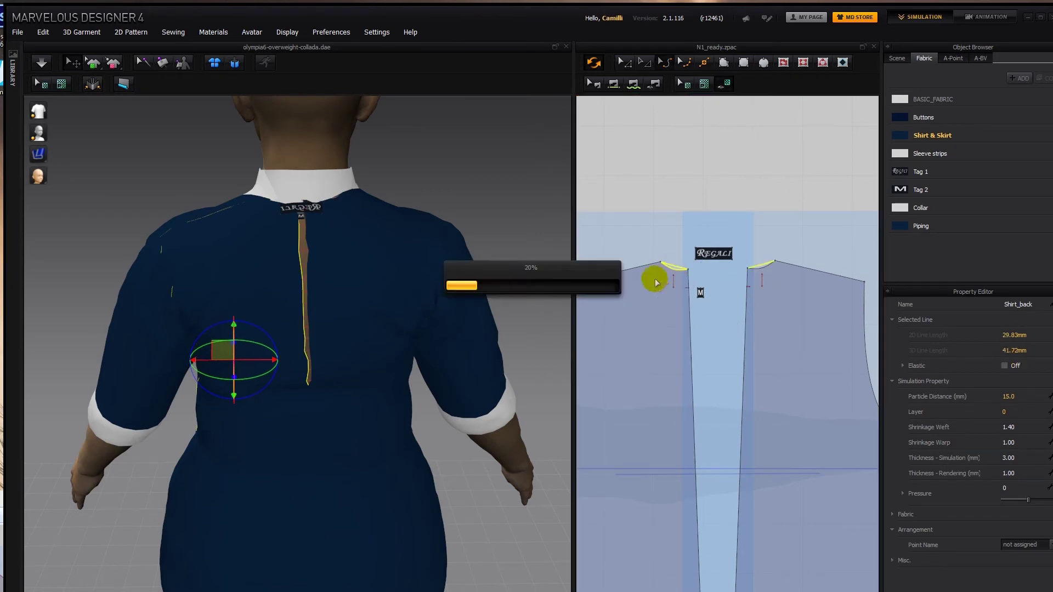
{"action": "left_click", "coordinate": [302, 208]}
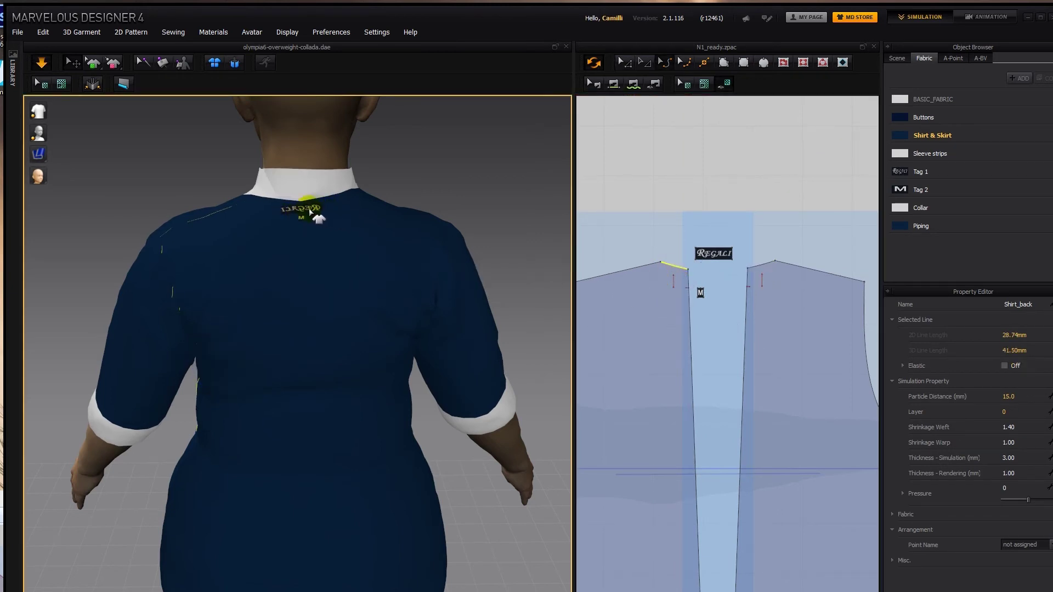
{"action": "left_click", "coordinate": [304, 227]}
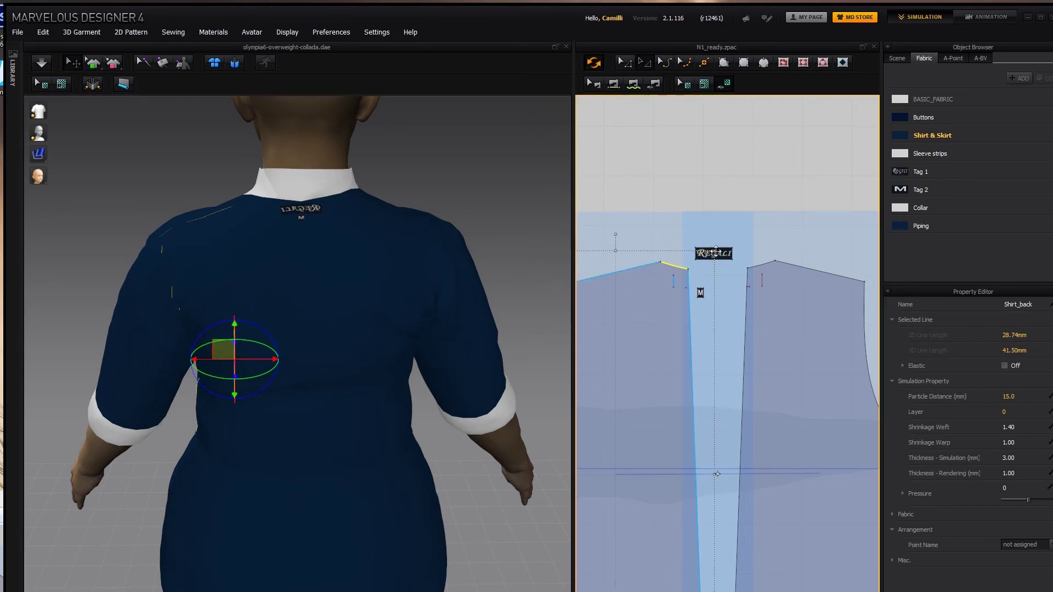
Step: Hide the avatar, move the brand and size tags to the inside of the back neckline, and simulate
{"action": "left_click", "coordinate": [712, 253]}
{"action": "left_click", "coordinate": [700, 292]}
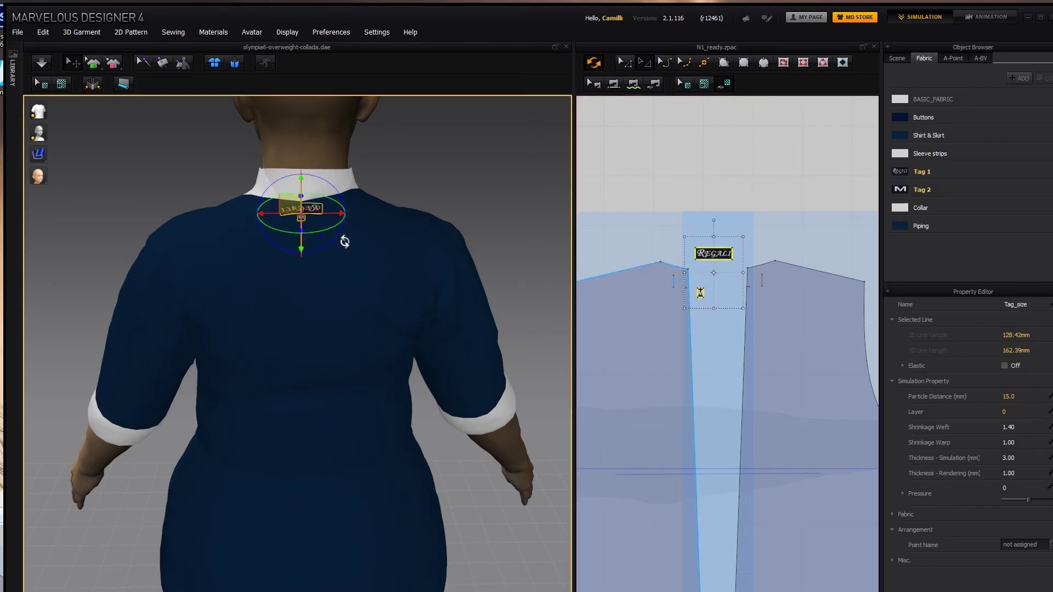
{"action": "right_click_drag", "start_coordinate": [346, 238], "coordinate": [427, 217]}
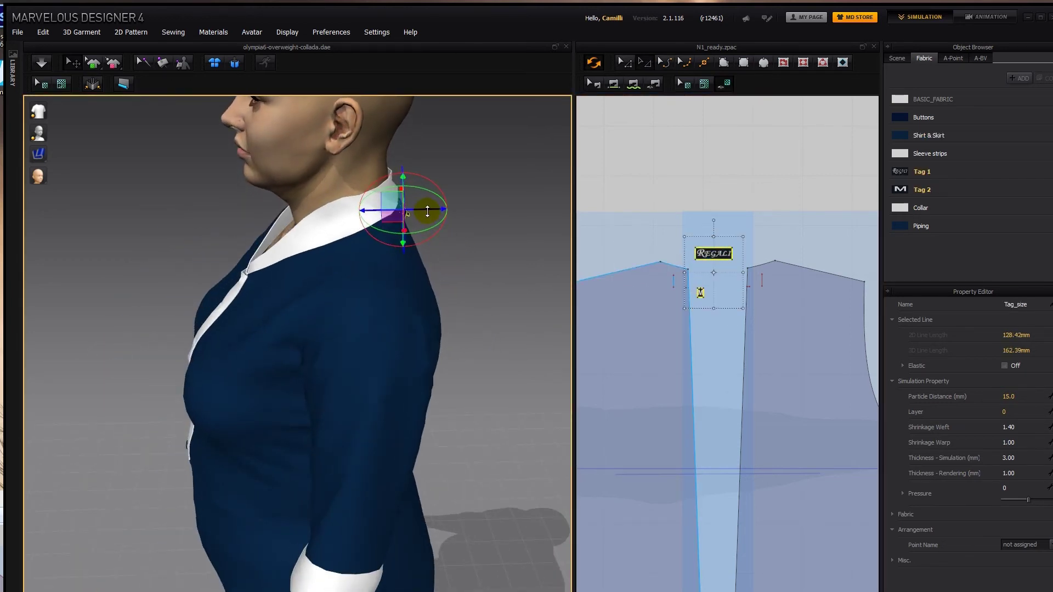
{"action": "key", "text": "shift+a"}
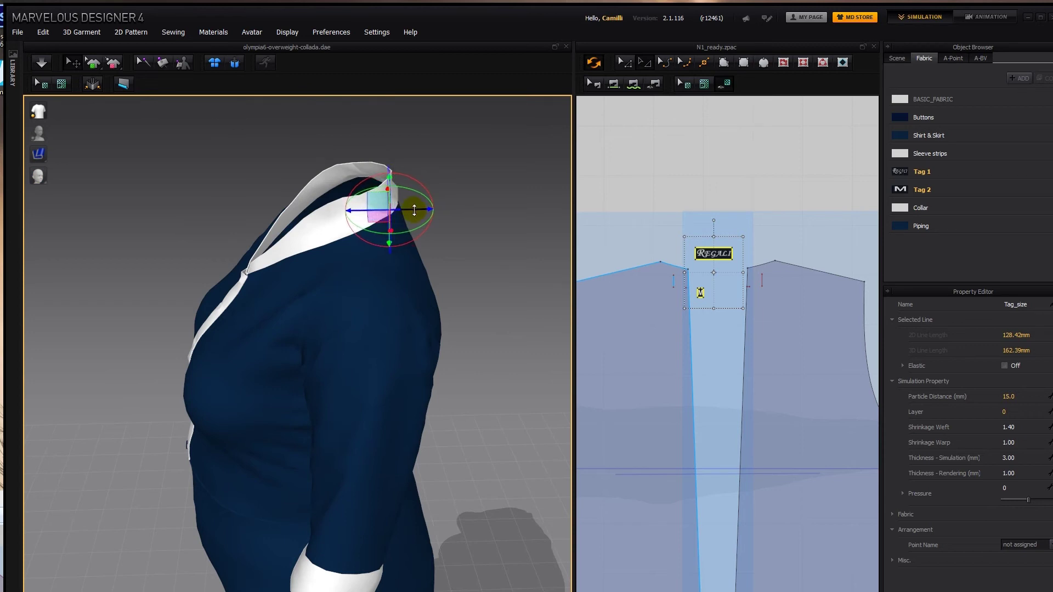
{"action": "right_click_drag", "start_coordinate": [413, 209], "coordinate": [437, 201]}
{"action": "scroll", "coordinate": [414, 254], "scroll_direction": "up", "scroll_amount": 5}
{"action": "key", "text": "space"}
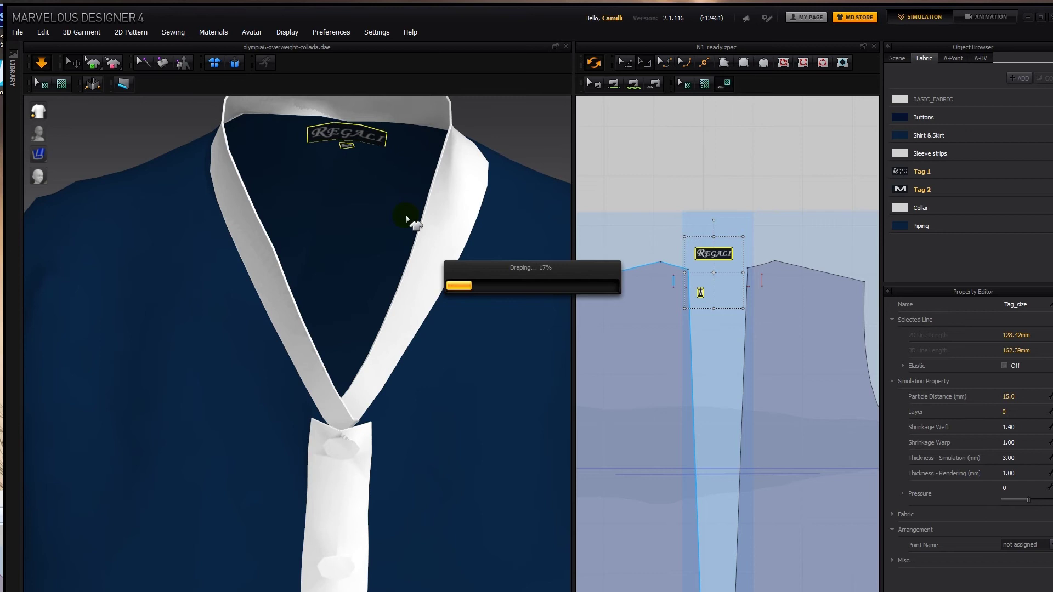
{"action": "key", "text": "space"}
Step: Select all the buttons, move them into place in front of the placket, and simulate the garment
{"action": "scroll", "coordinate": [407, 222], "scroll_direction": "down", "scroll_amount": 5}
{"action": "scroll", "coordinate": [418, 252], "scroll_direction": "down", "scroll_amount": 6}
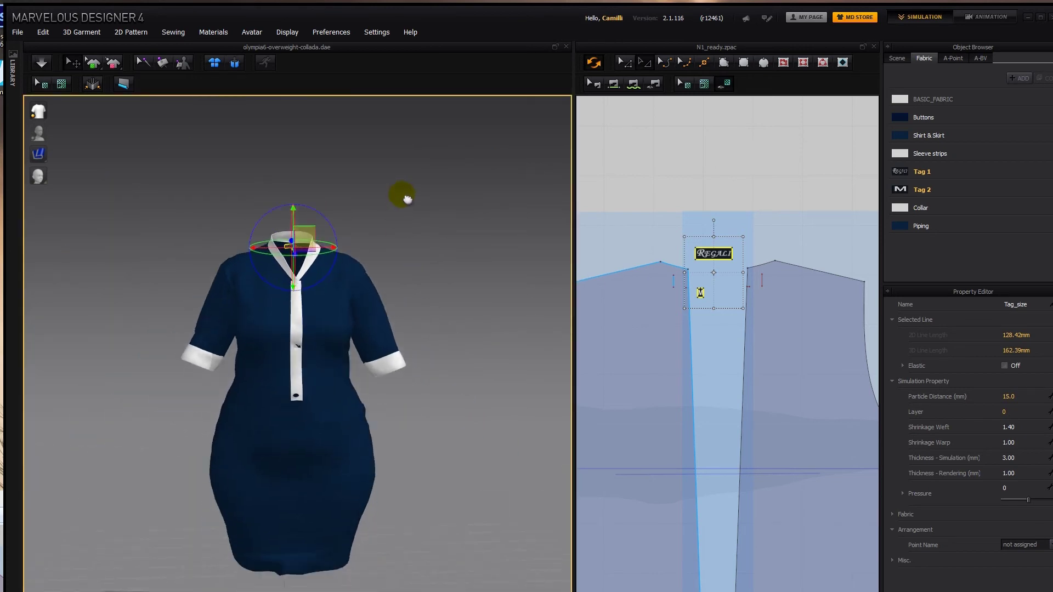
{"action": "scroll", "coordinate": [634, 364], "scroll_direction": "down", "scroll_amount": 5}
{"action": "scroll", "coordinate": [757, 221], "scroll_direction": "up", "scroll_amount": 7}
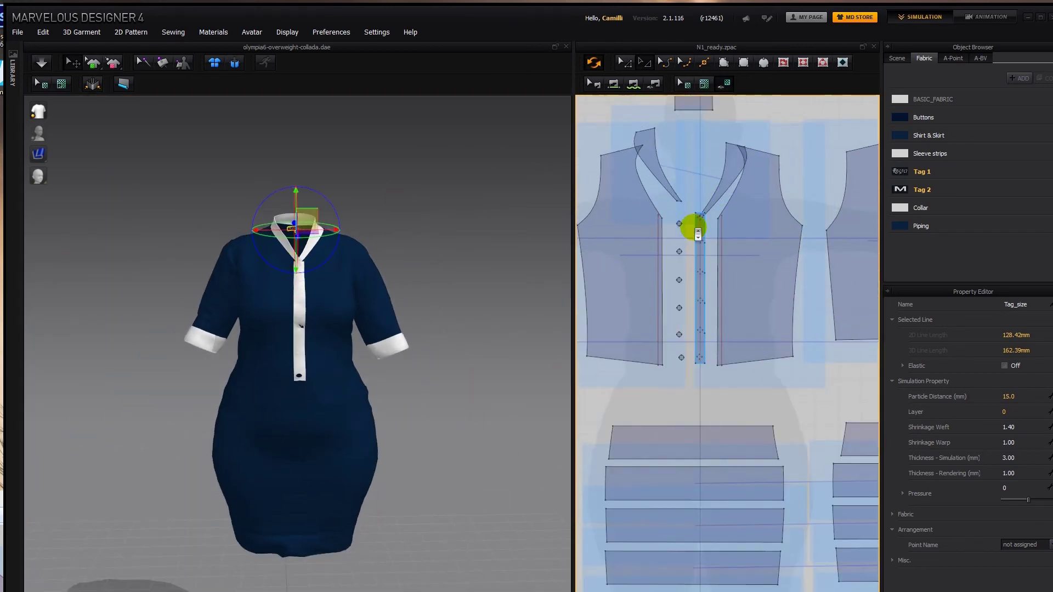
{"action": "left_click_drag", "start_coordinate": [671, 214], "coordinate": [687, 364]}
{"action": "right_click_drag", "start_coordinate": [329, 296], "coordinate": [398, 332]}
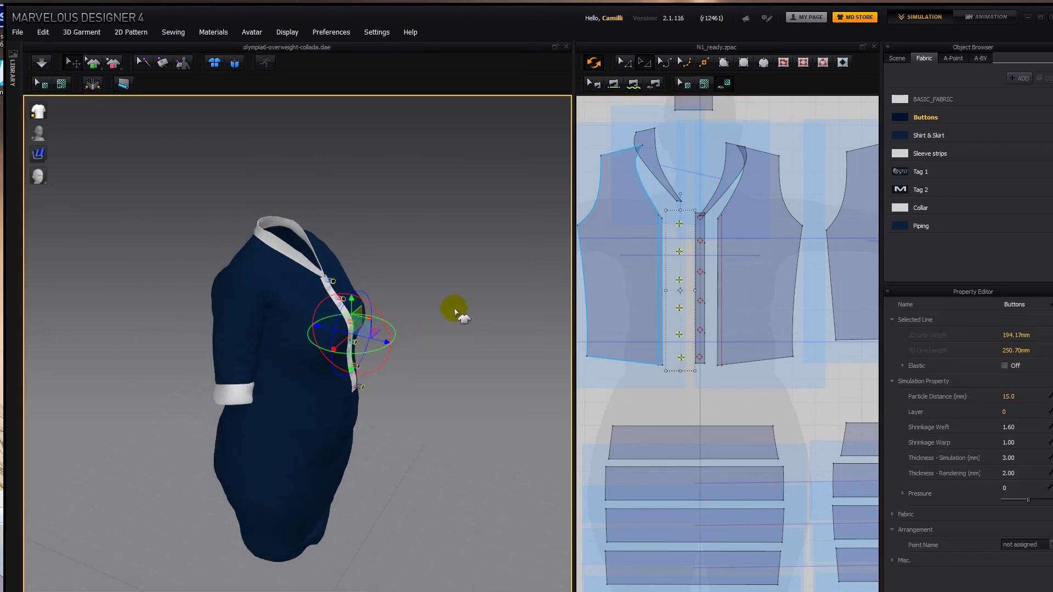
{"action": "key", "text": "space"}
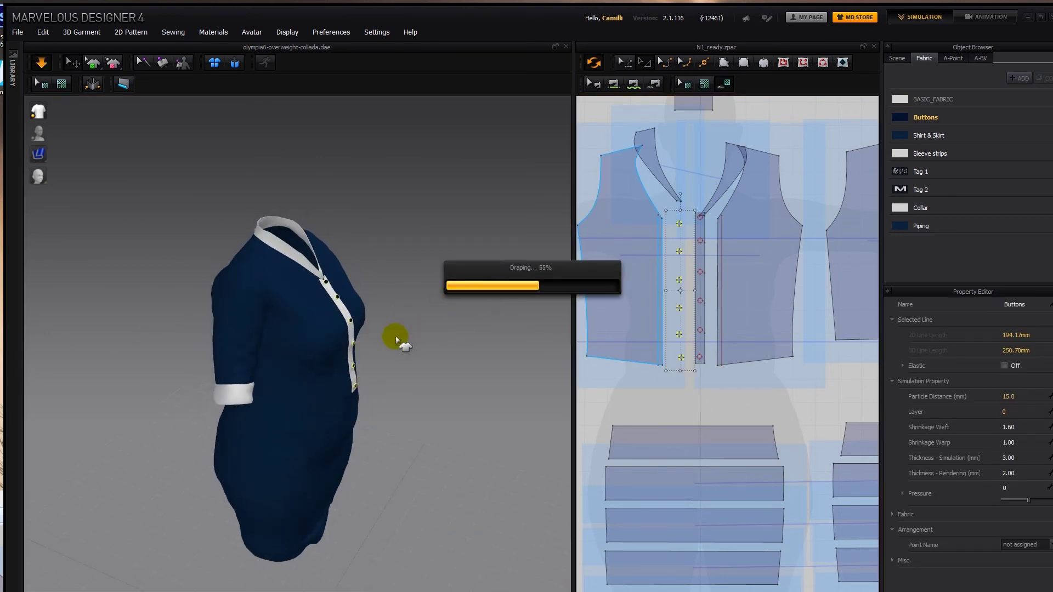
{"action": "left_click", "coordinate": [401, 334]}
{"action": "key", "text": "space"}
{"action": "right_click_drag", "start_coordinate": [402, 334], "coordinate": [371, 314]}
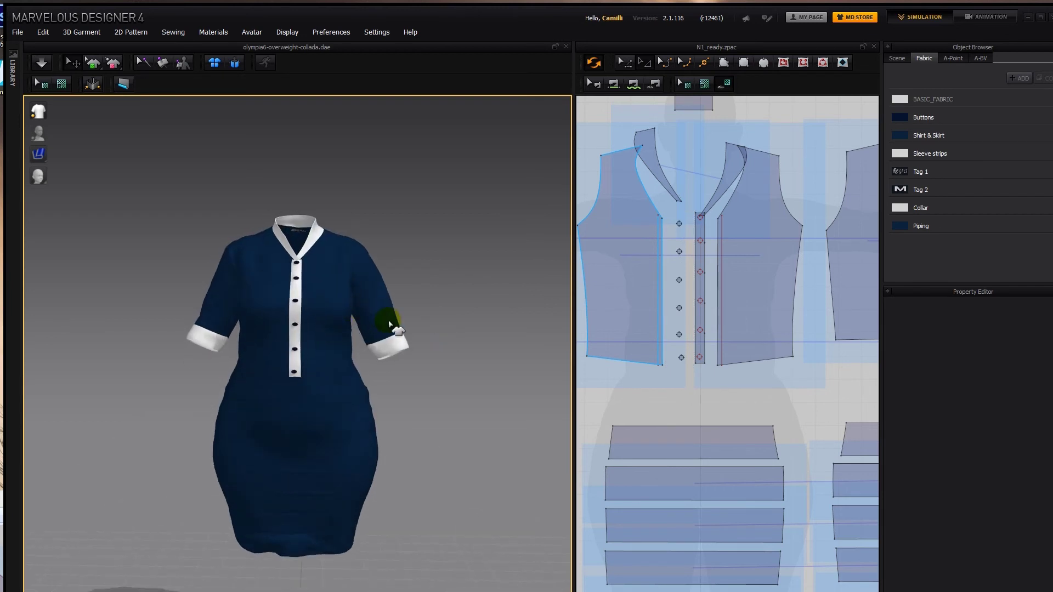
Step: Show the avatar and its joints again and rotate both shoulder joints to raise the arms slightly
{"action": "key", "text": "shift+a"}
{"action": "key", "text": "2"}
{"action": "left_click", "coordinate": [341, 172]}
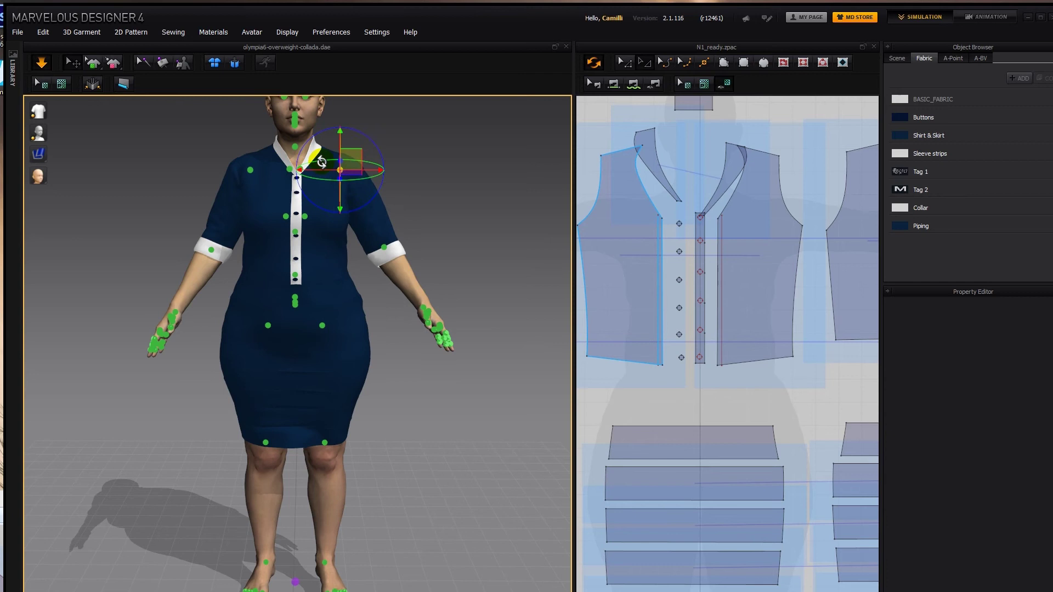
{"action": "left_click", "coordinate": [250, 170]}
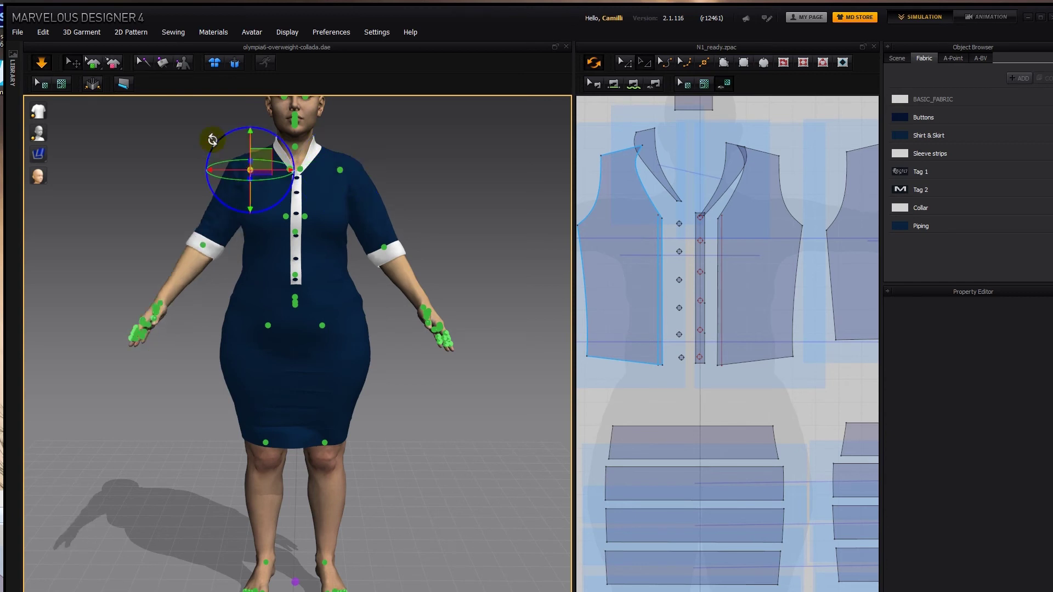
{"action": "left_click", "coordinate": [449, 173]}
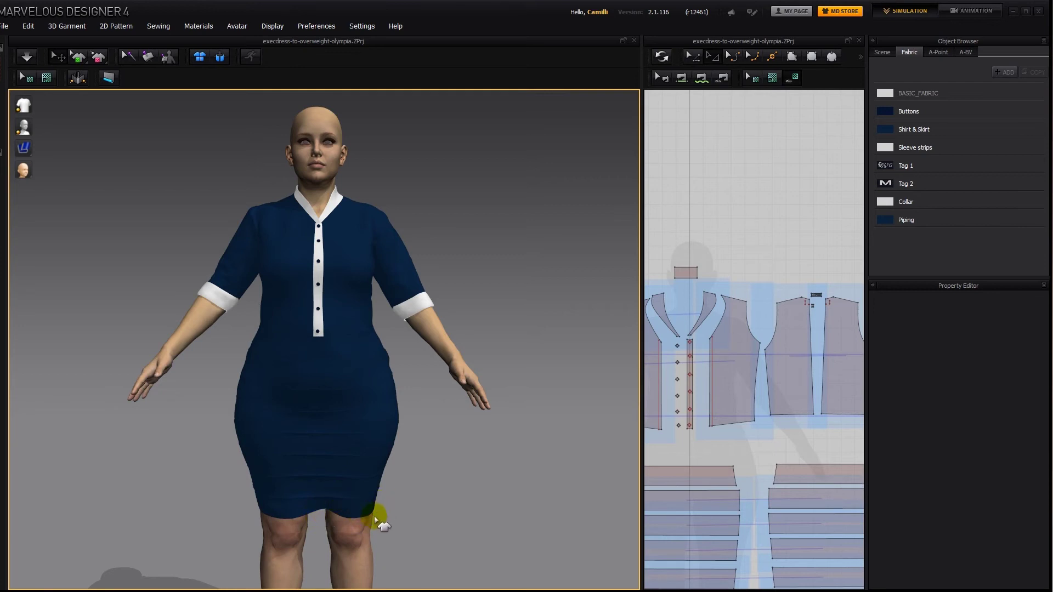
Step: Set the Shrinkage Weft of the skirt's bottom strip to 1.5, synchronize the pattern, and simulate the garment
{"action": "left_click", "coordinate": [289, 513]}
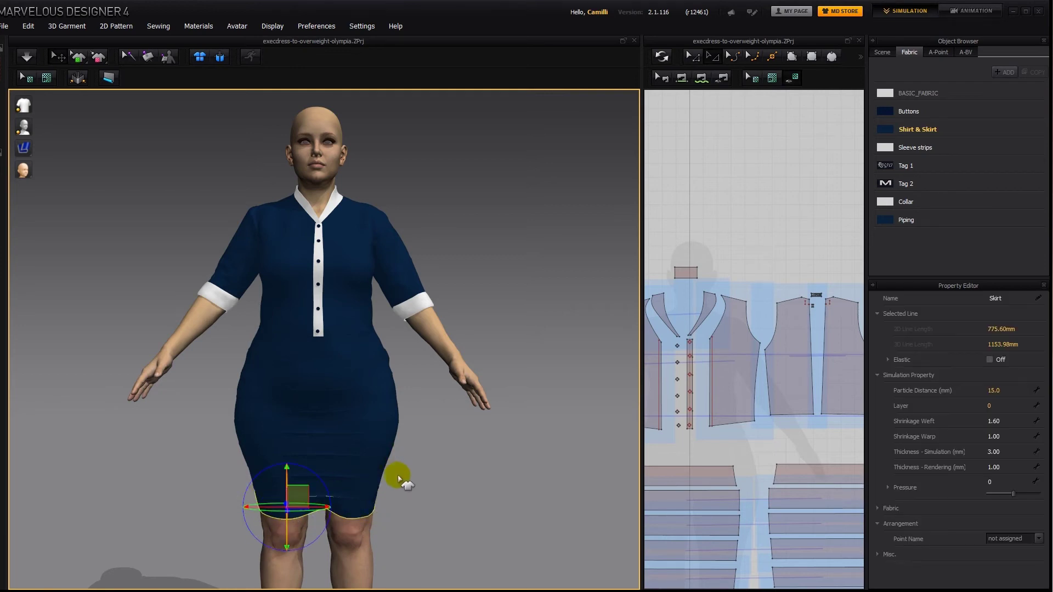
{"action": "left_click", "coordinate": [1011, 421]}
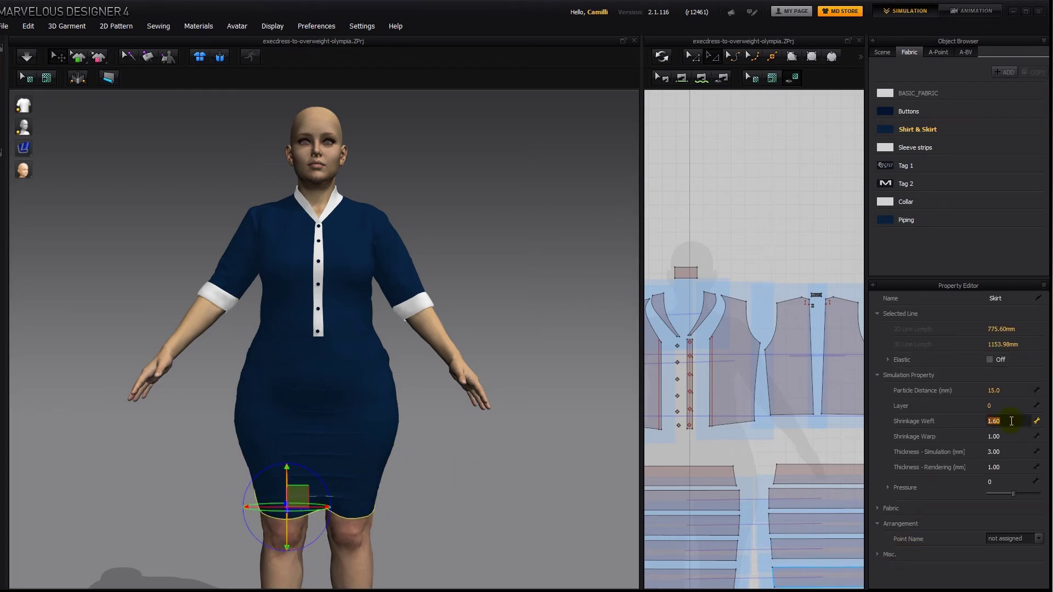
{"action": "type", "text": "1.5"}
{"action": "key", "text": "Return"}
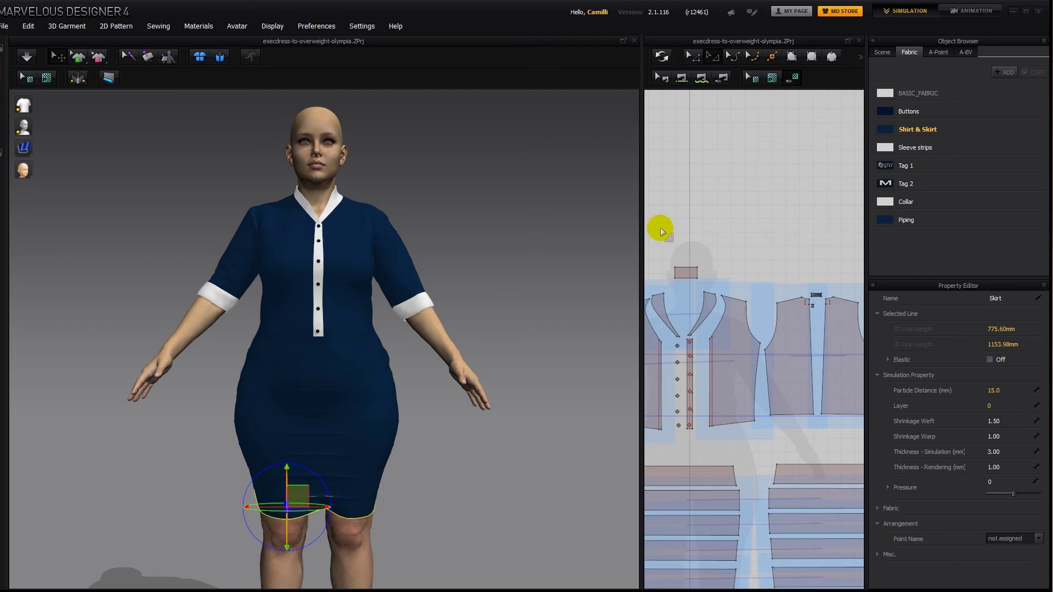
{"action": "left_click", "coordinate": [661, 57]}
{"action": "left_click", "coordinate": [530, 172]}
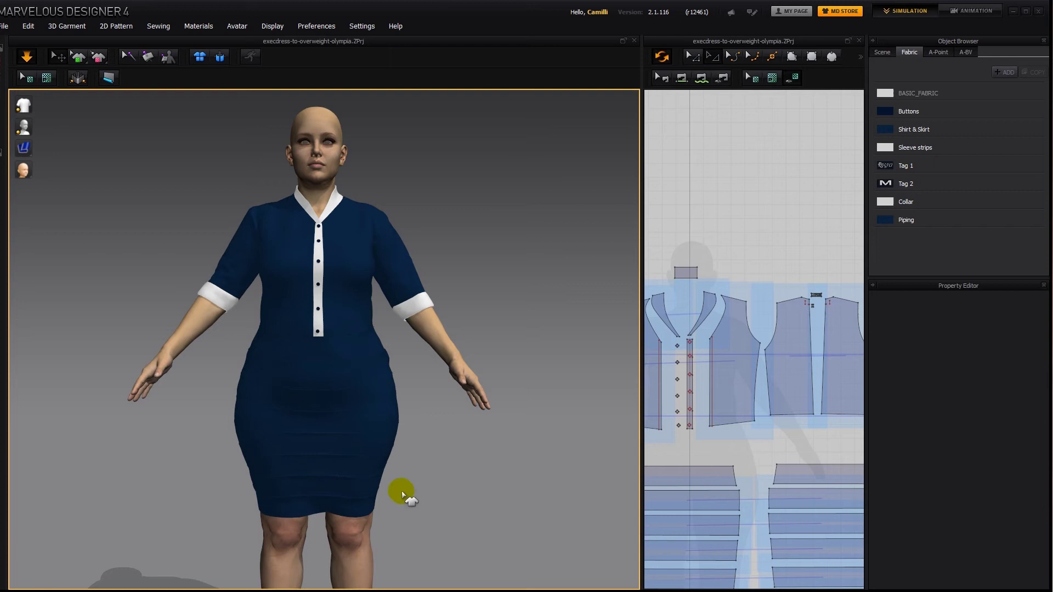
Step: Examine the shrinkage values of the skirt hem, shirt front and buttons, and review the dress's overall fit
{"action": "left_click", "coordinate": [369, 510]}
{"action": "left_click", "coordinate": [1004, 420]}
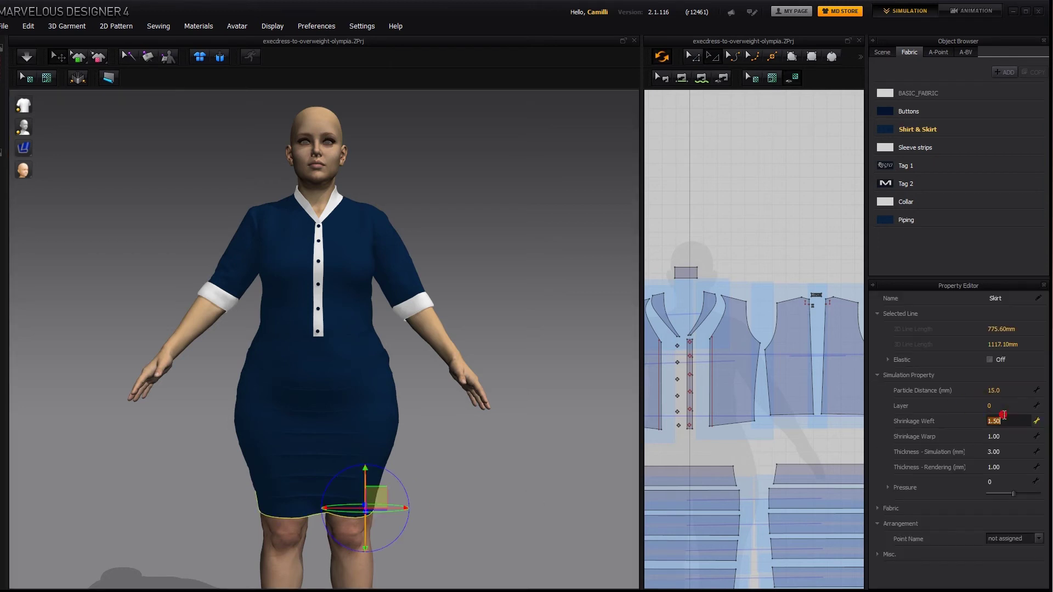
{"action": "left_click", "coordinate": [522, 399]}
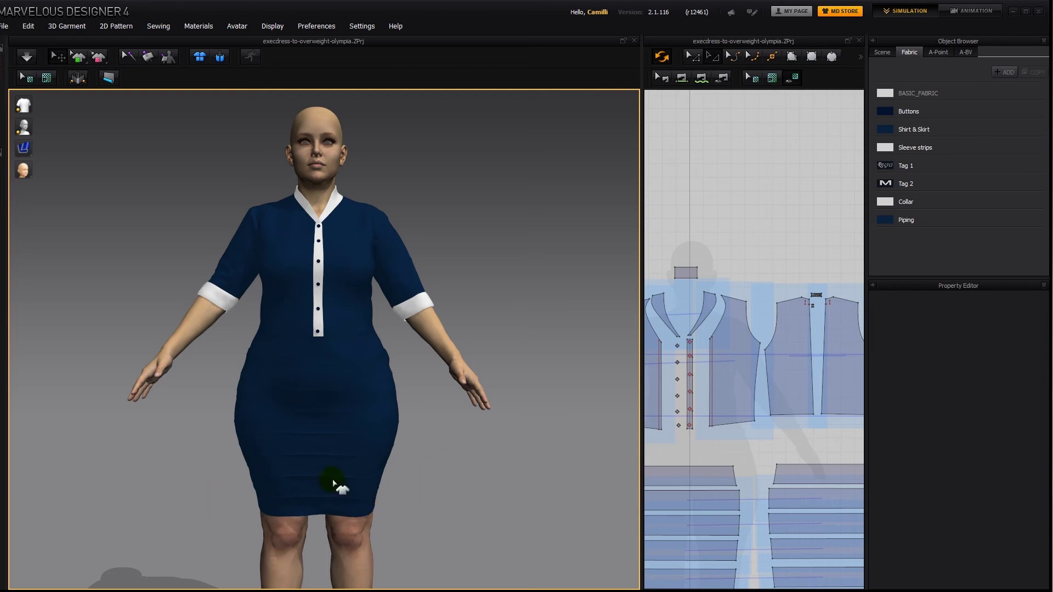
{"action": "right_click_drag", "start_coordinate": [340, 482], "coordinate": [487, 469]}
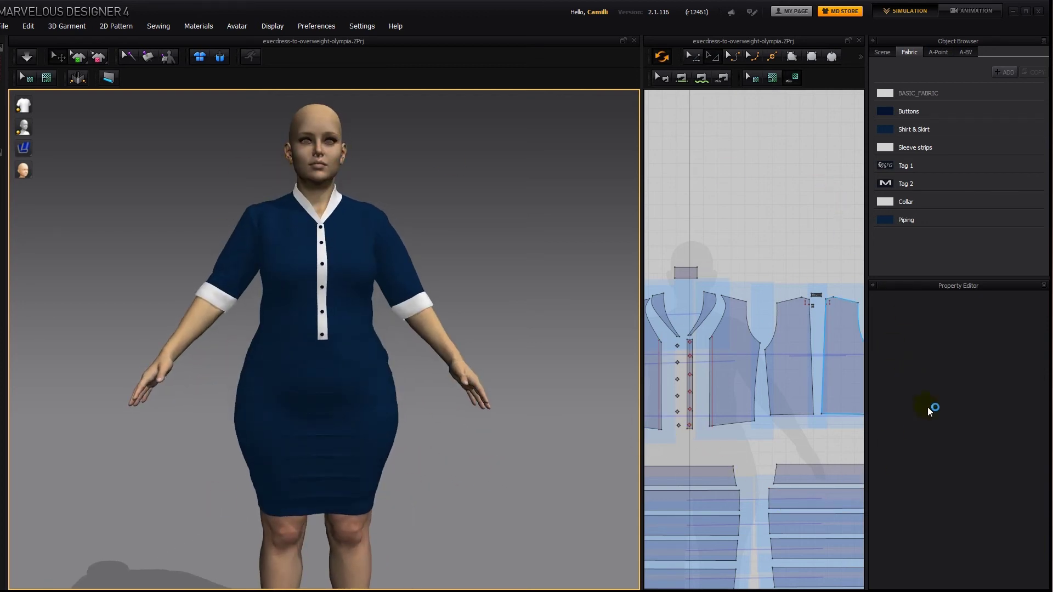
{"action": "left_click", "coordinate": [734, 348]}
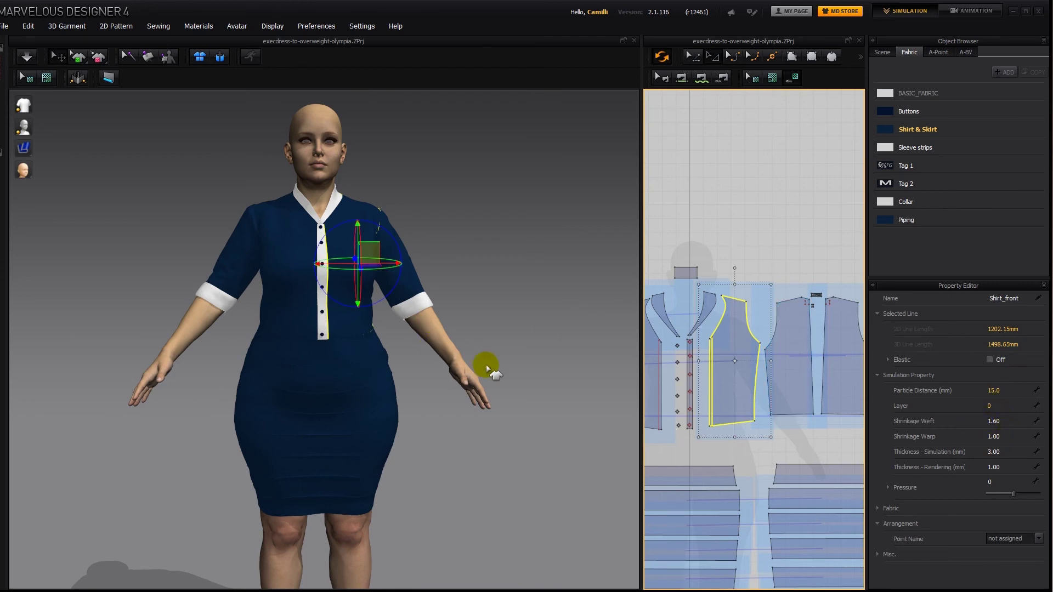
{"action": "left_click", "coordinate": [539, 321]}
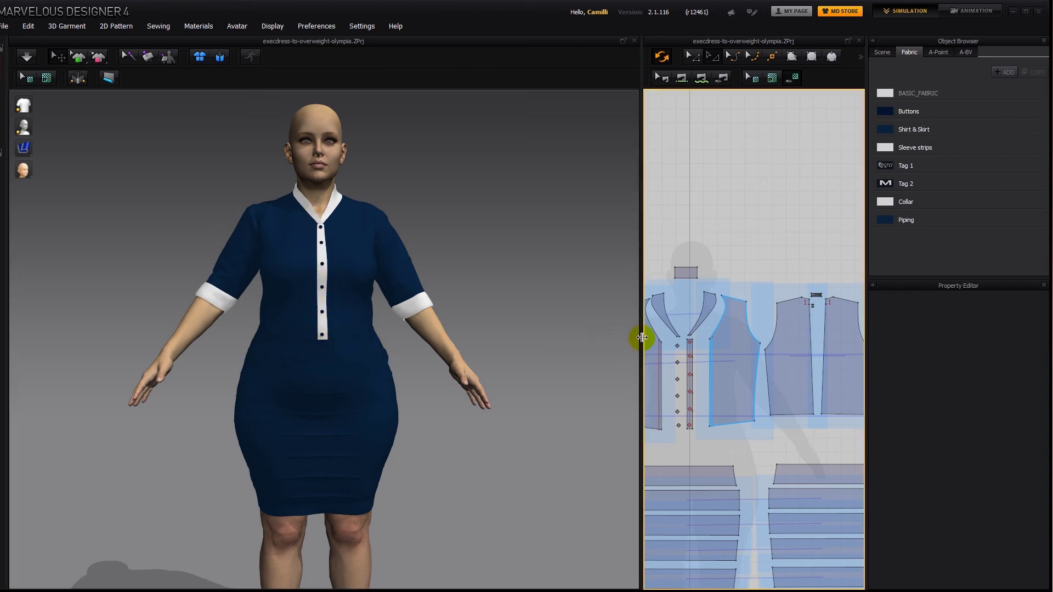
{"action": "left_click", "coordinate": [680, 434]}
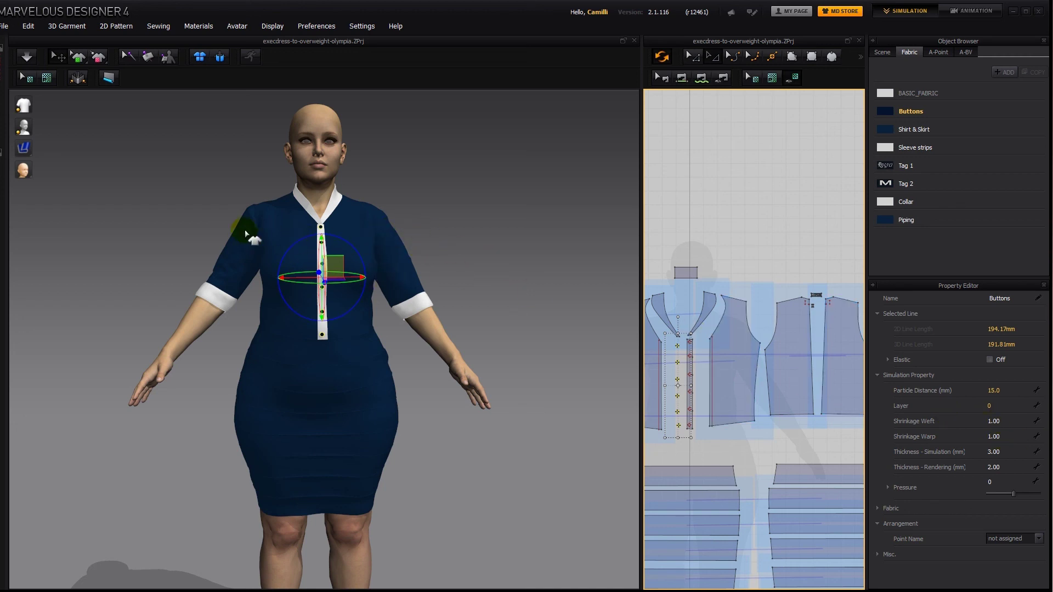
{"action": "left_click", "coordinate": [510, 210]}
{"action": "key", "text": "f"}
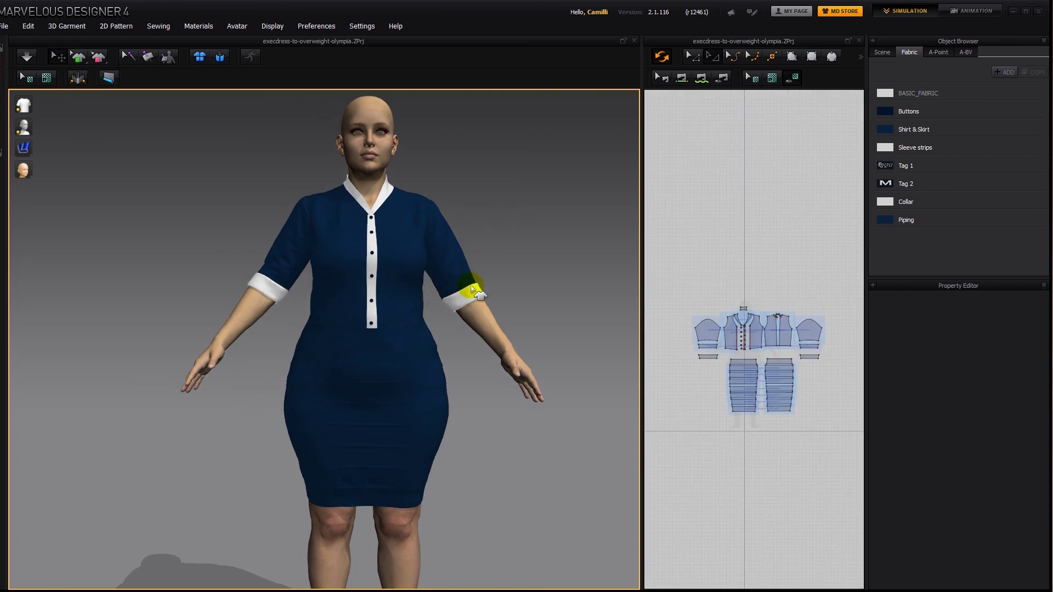